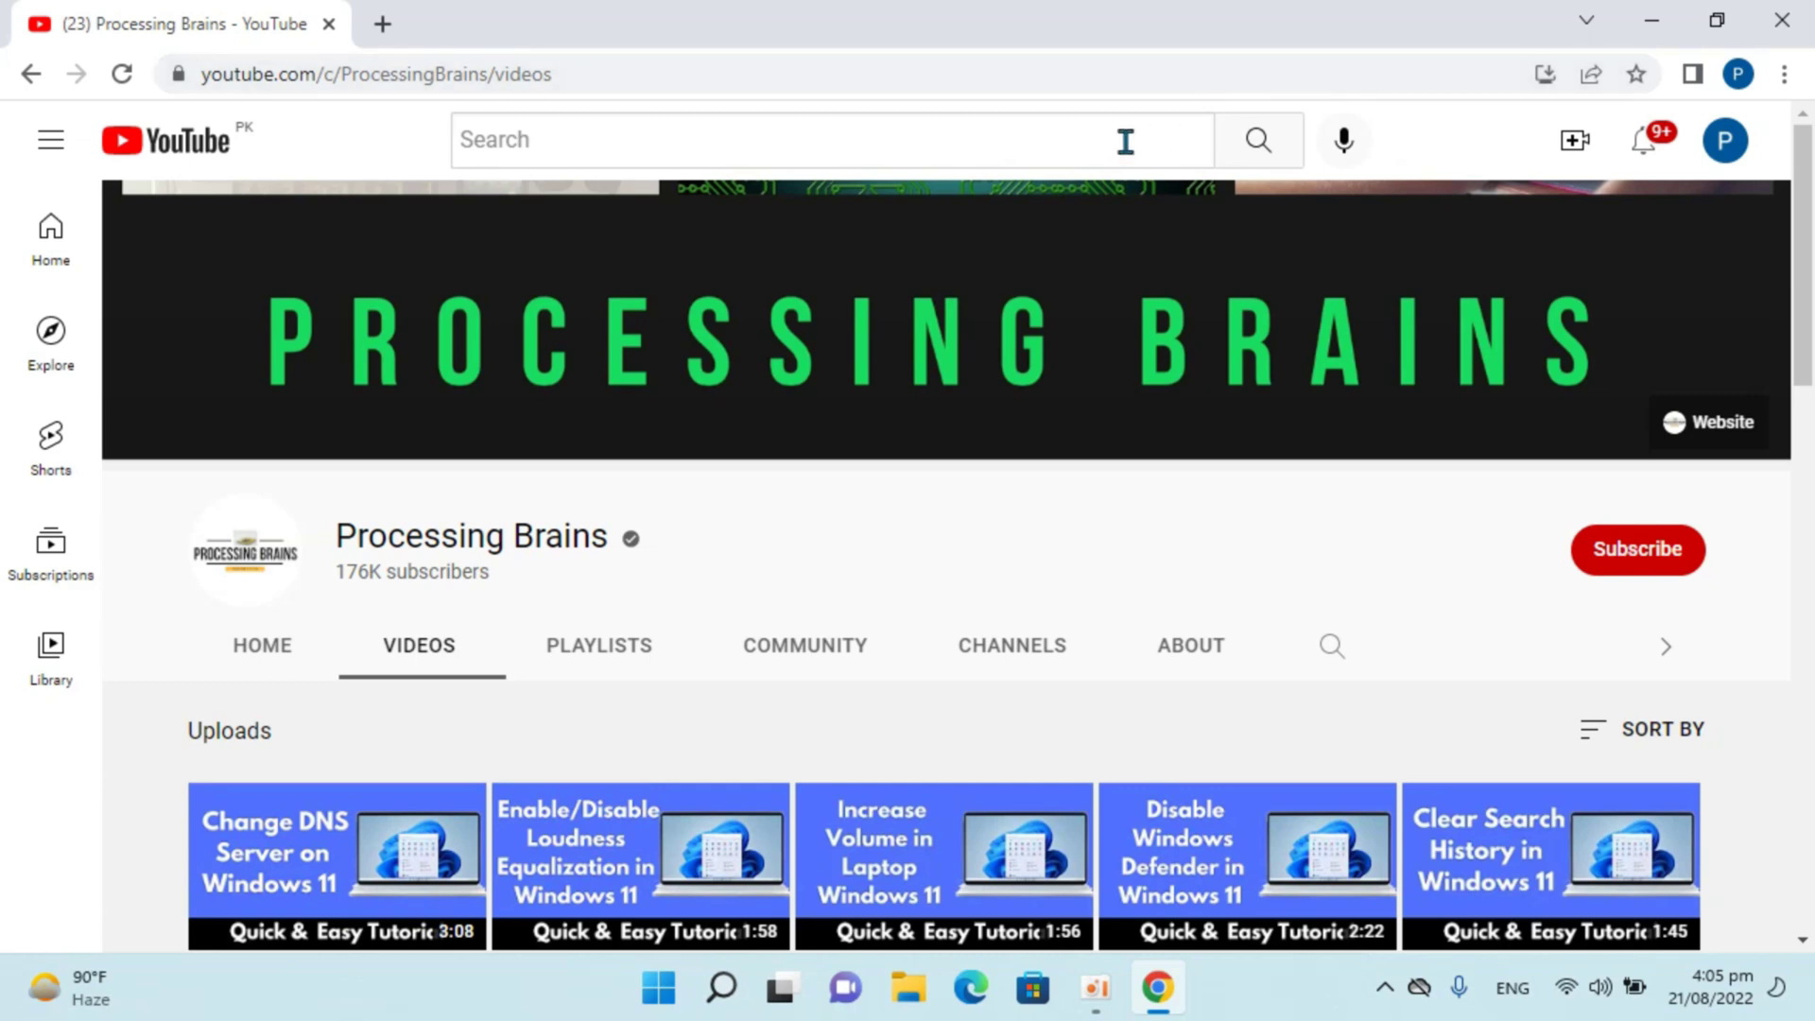
Minimize the YouTube browser window to show the Windows 11 desktop.
{"action": "left_click", "coordinate": [1662, 15]}
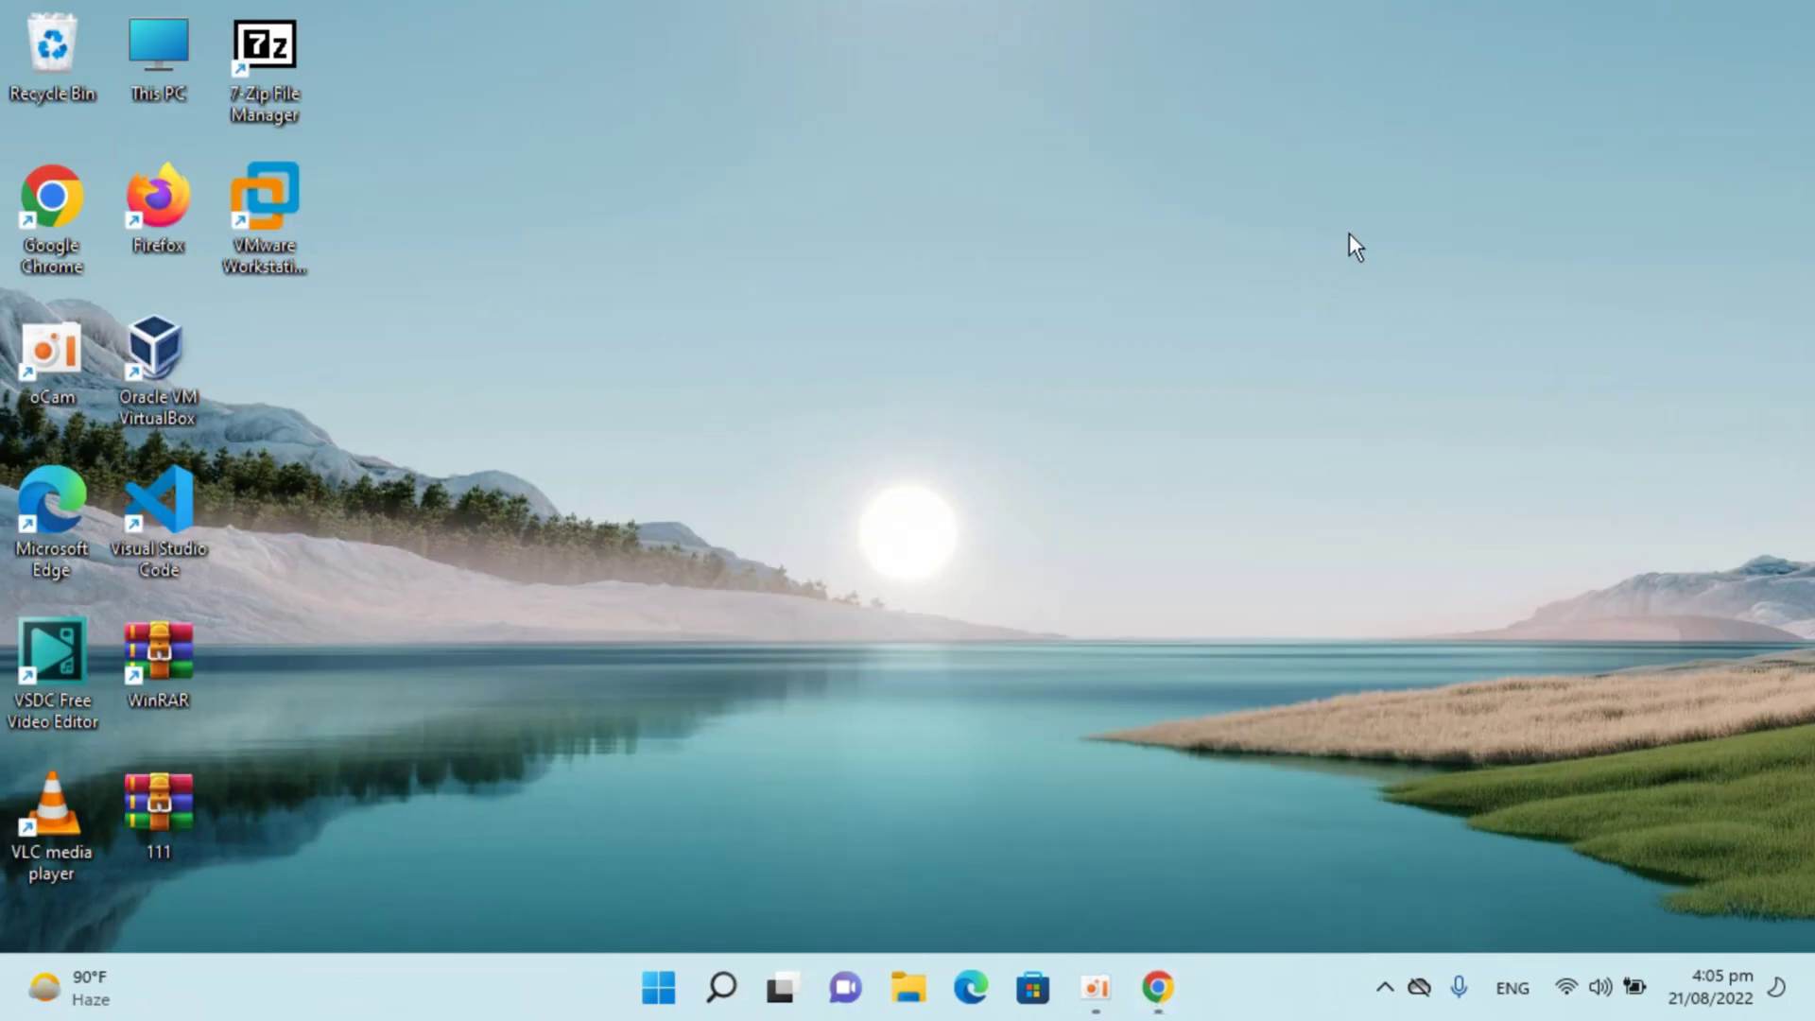
Restore Chrome and search Google for 'teams download' in a new tab.
{"action": "left_click", "coordinate": [1157, 987]}
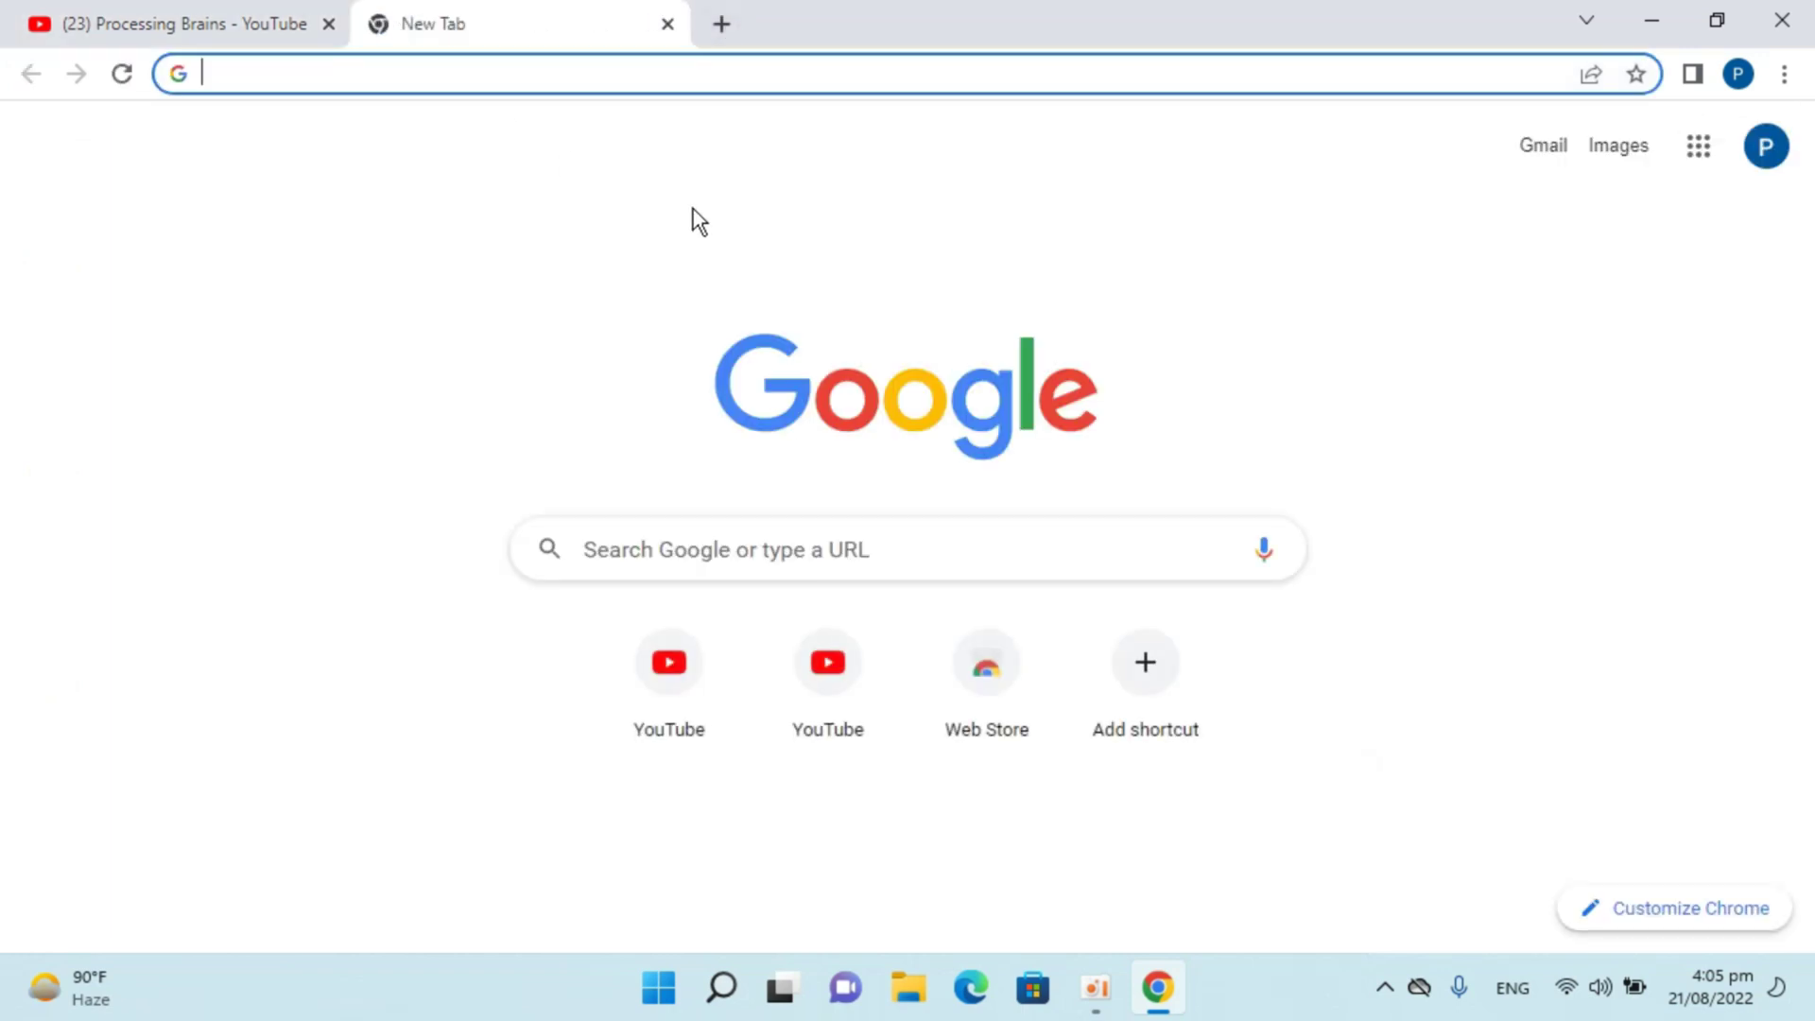
{"action": "type", "text": "teams "}
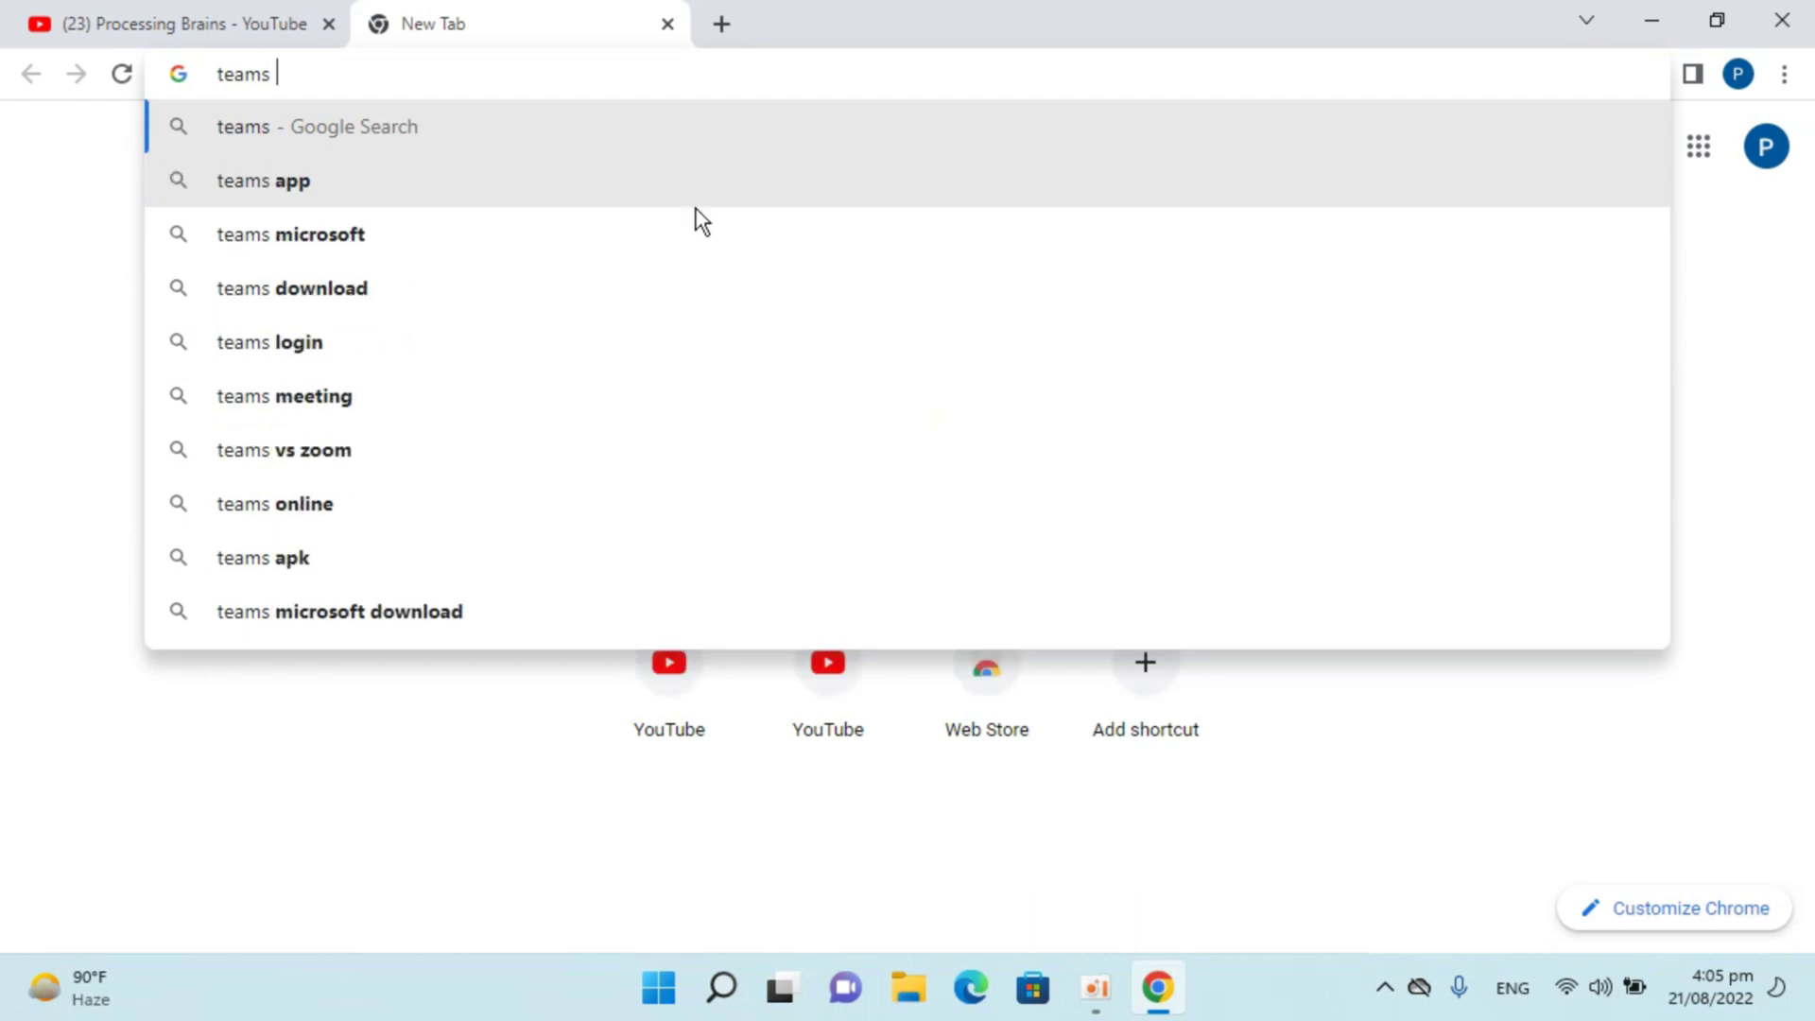
{"action": "type", "text": "download"}
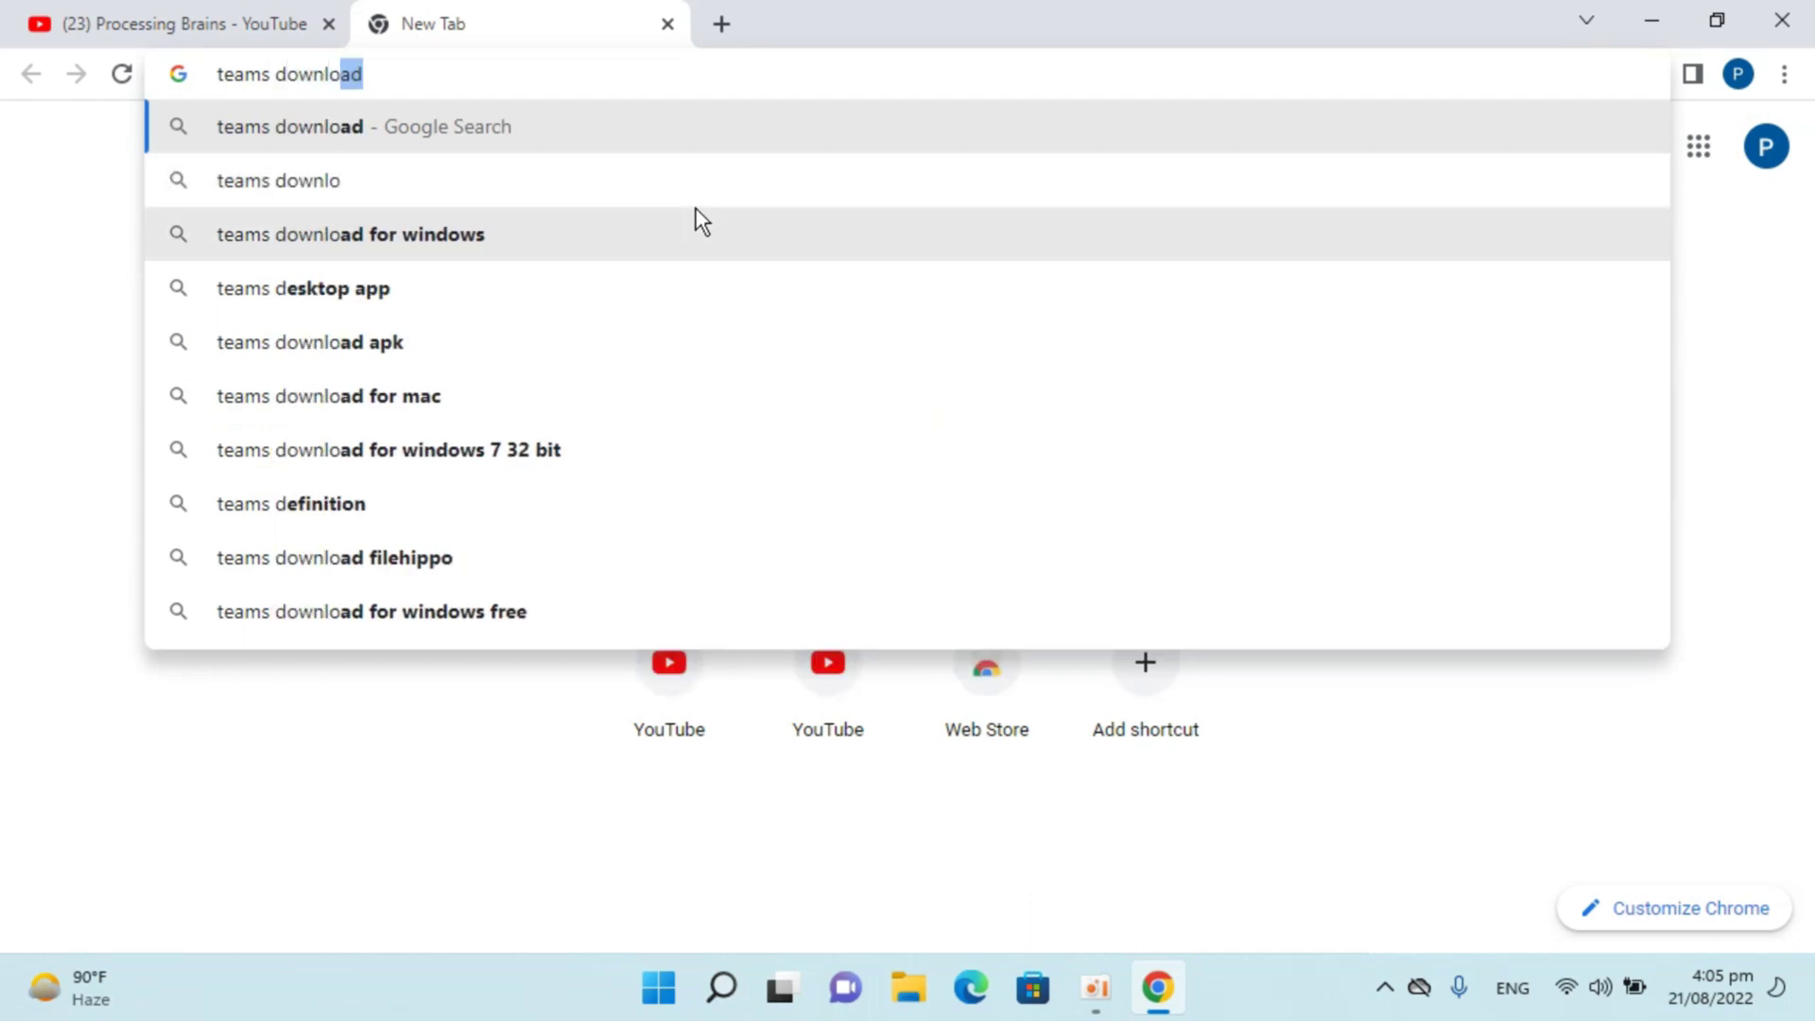
{"action": "key", "text": "Return"}
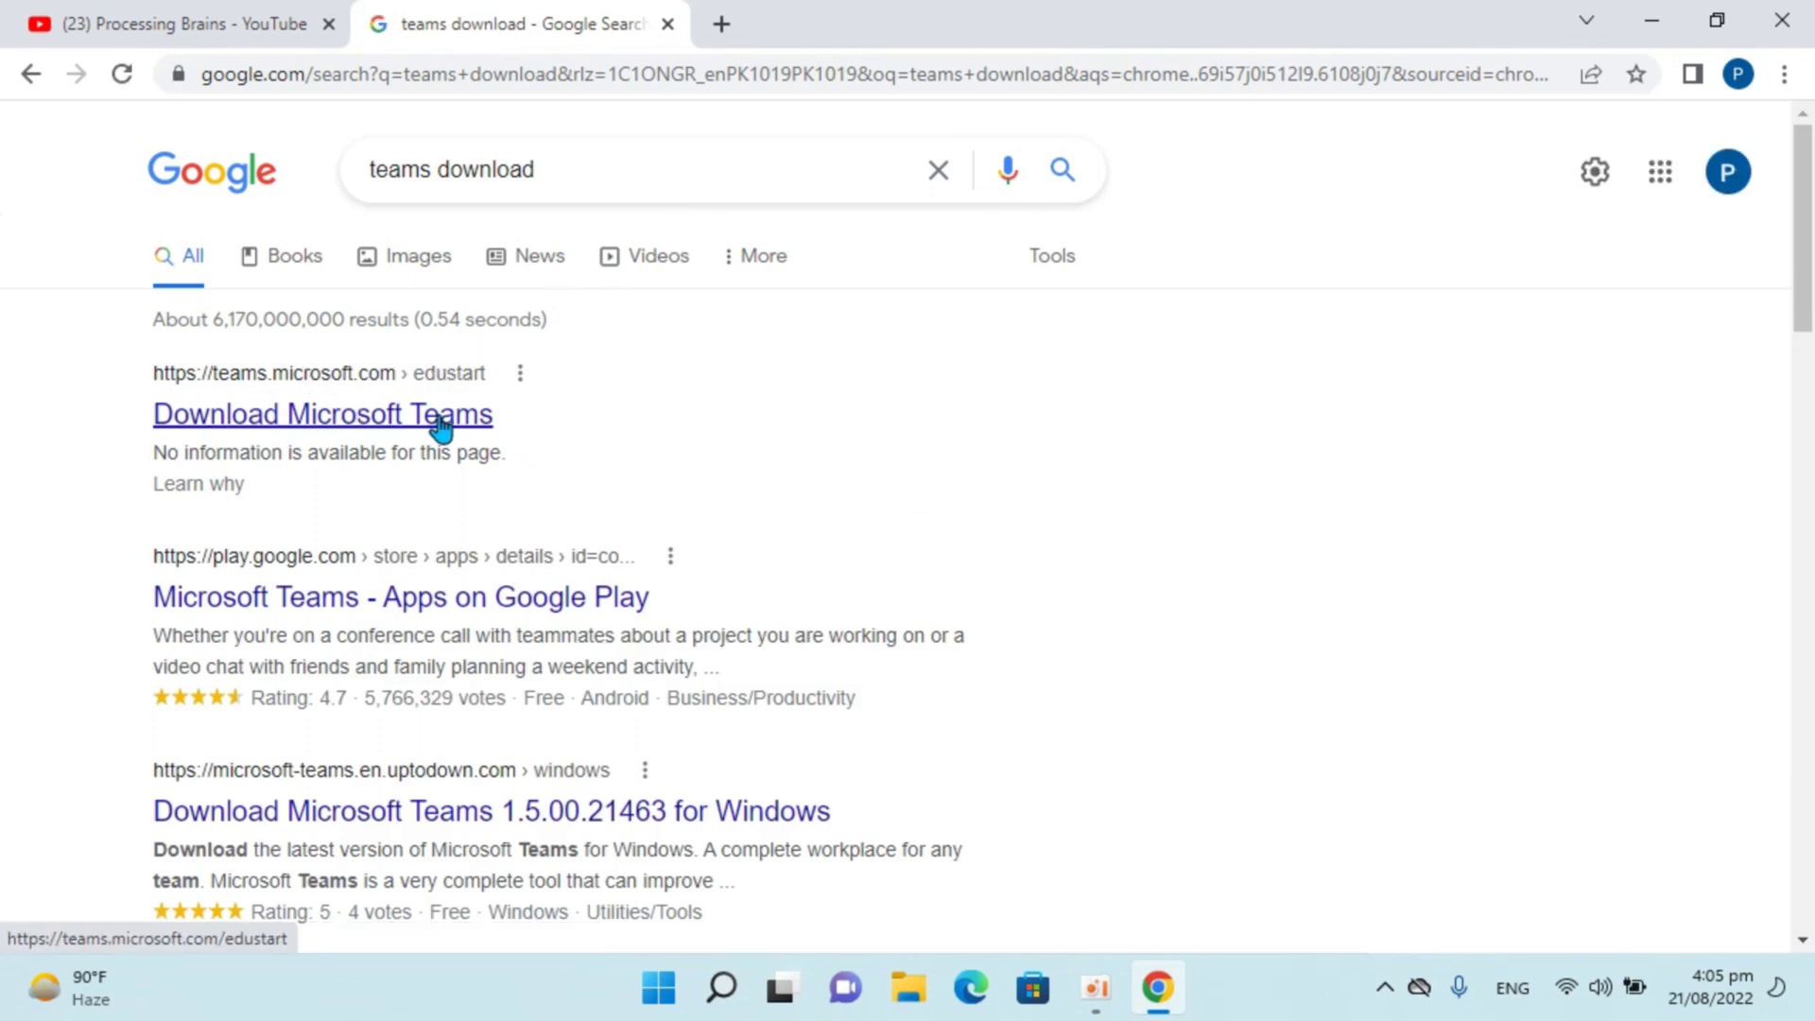
Follow the Download Microsoft Teams result, then go to the Teams downloads page.
{"action": "left_click", "coordinate": [368, 423]}
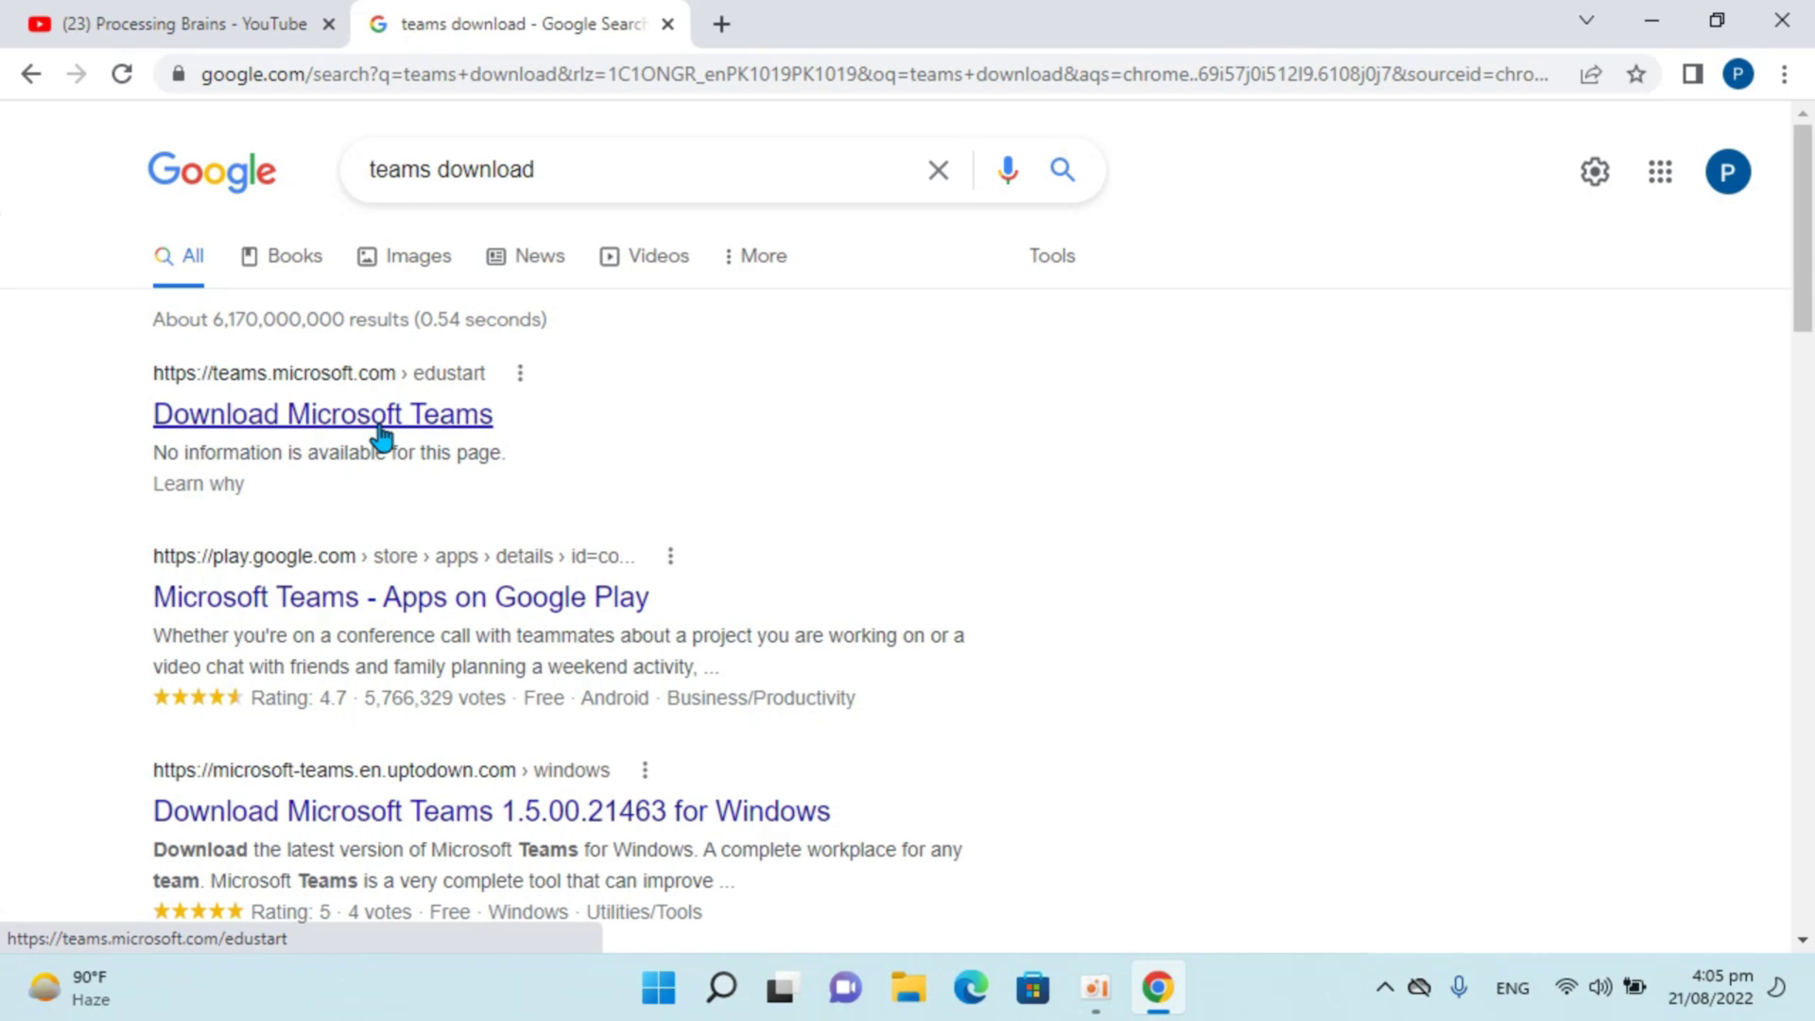
{"action": "left_click", "coordinate": [381, 437]}
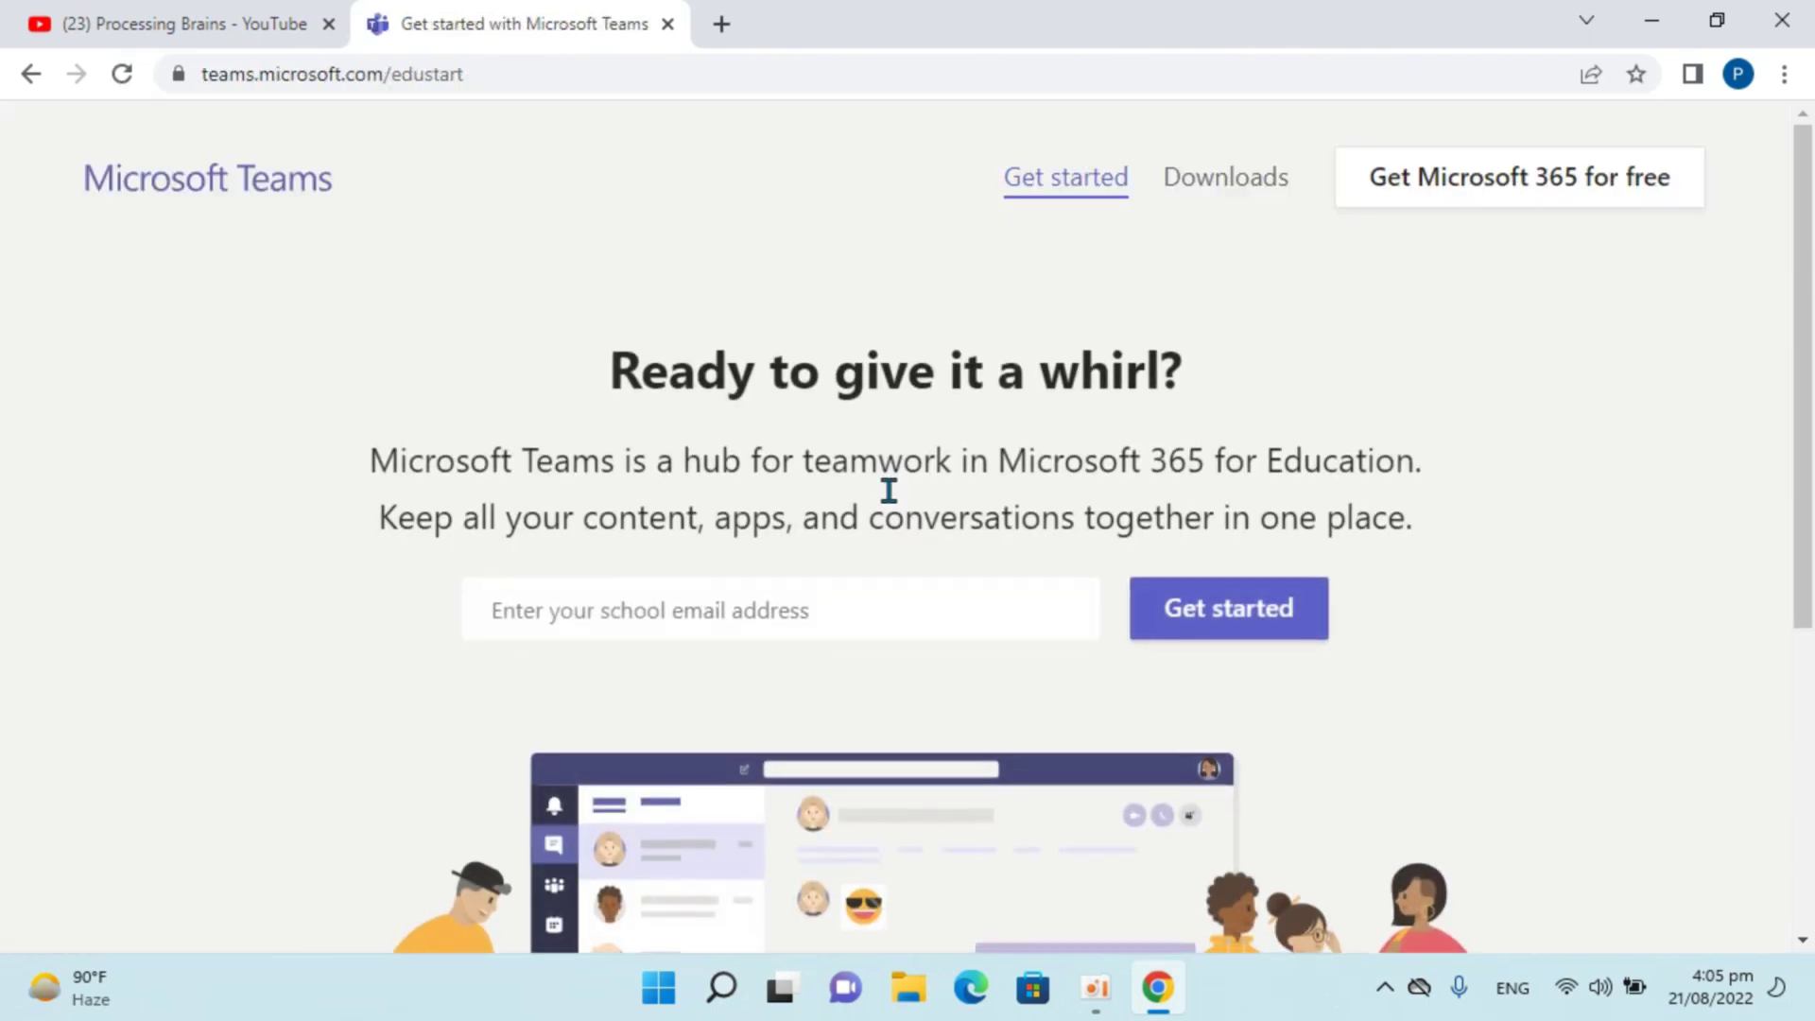
{"action": "scroll", "coordinate": [889, 491], "scroll_direction": "down", "scroll_amount": 5}
{"action": "scroll", "coordinate": [889, 491], "scroll_direction": "up", "scroll_amount": 5}
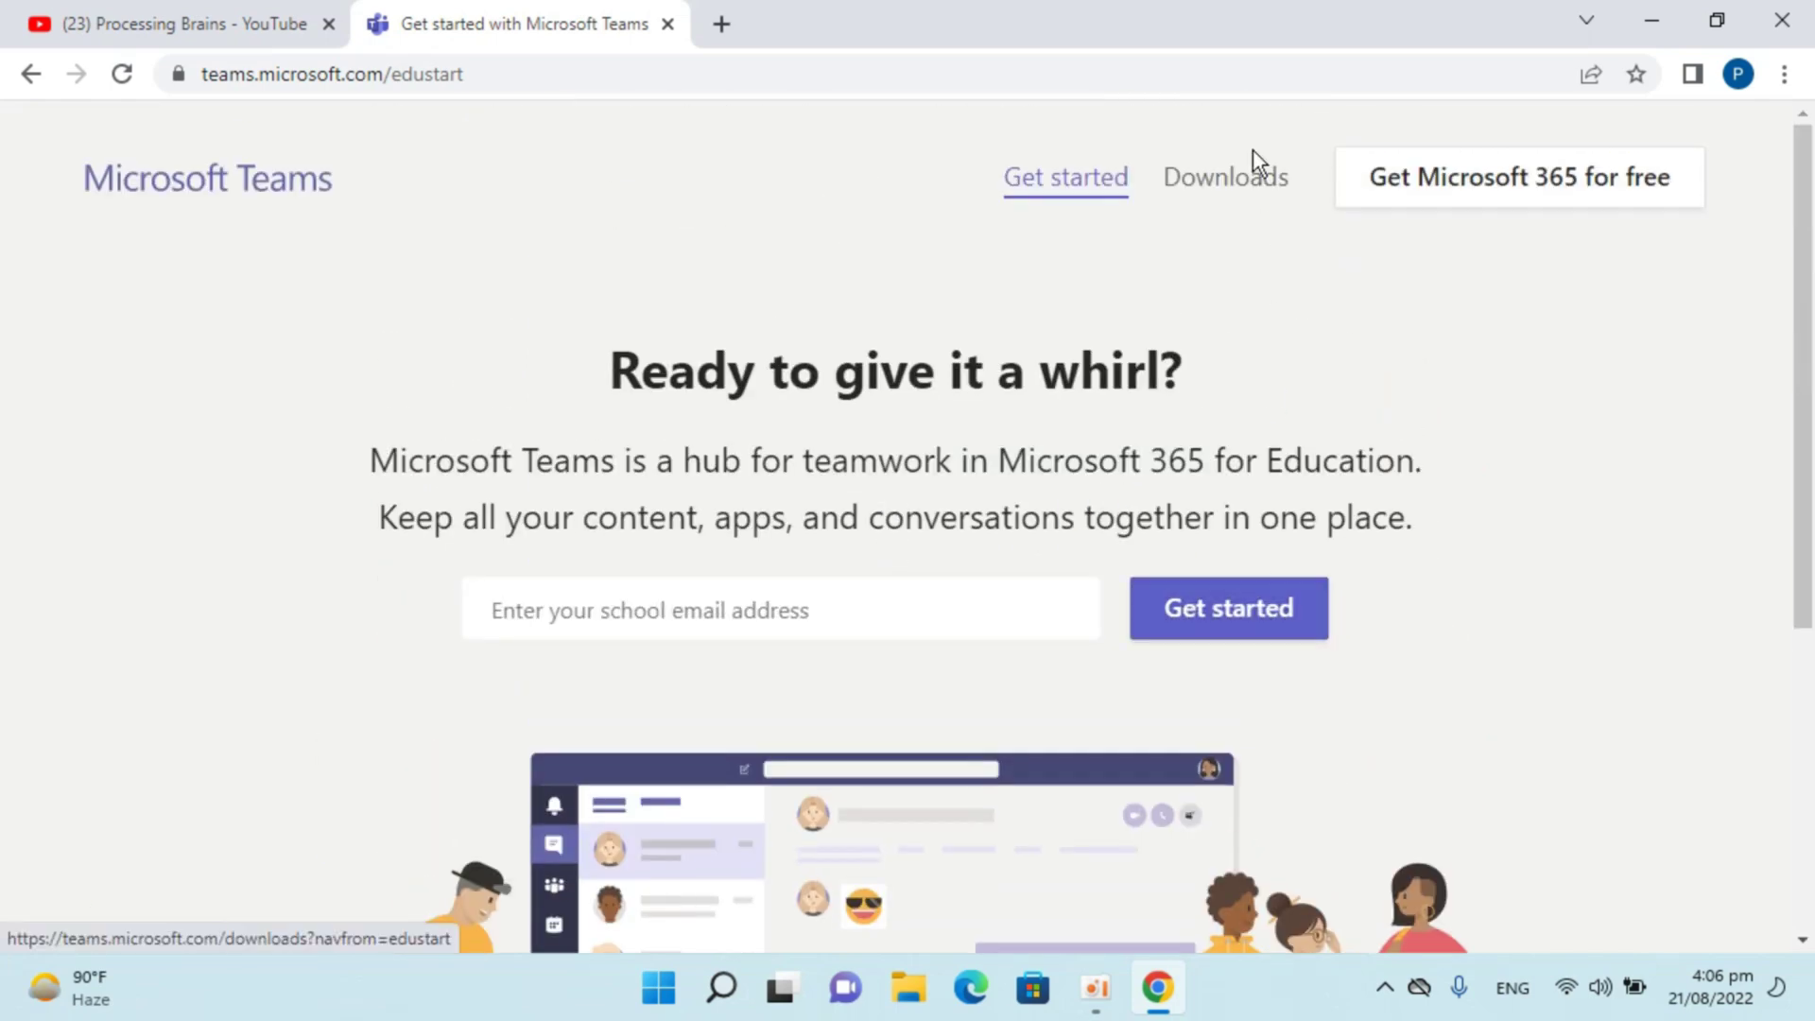
{"action": "left_click", "coordinate": [1244, 180]}
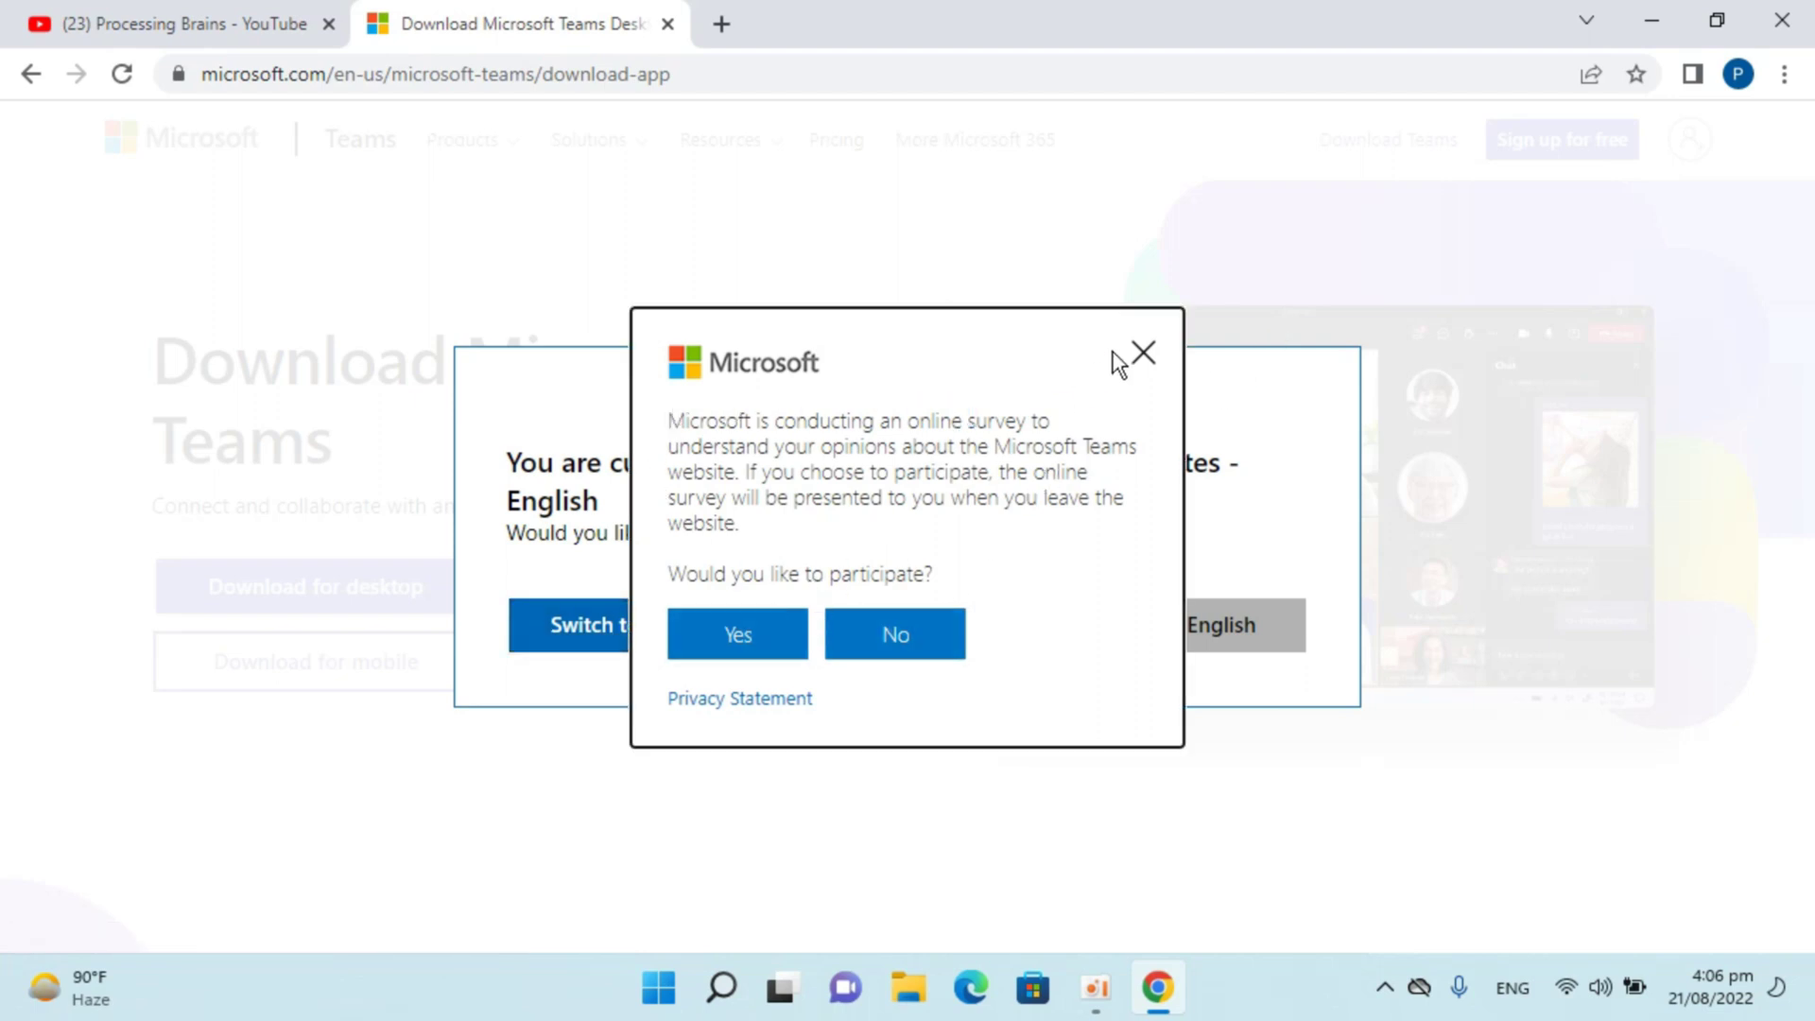
Decline the survey, stay on the United States site, and download TeamsSetup_c_w_.exe for desktop.
{"action": "left_click", "coordinate": [1140, 359]}
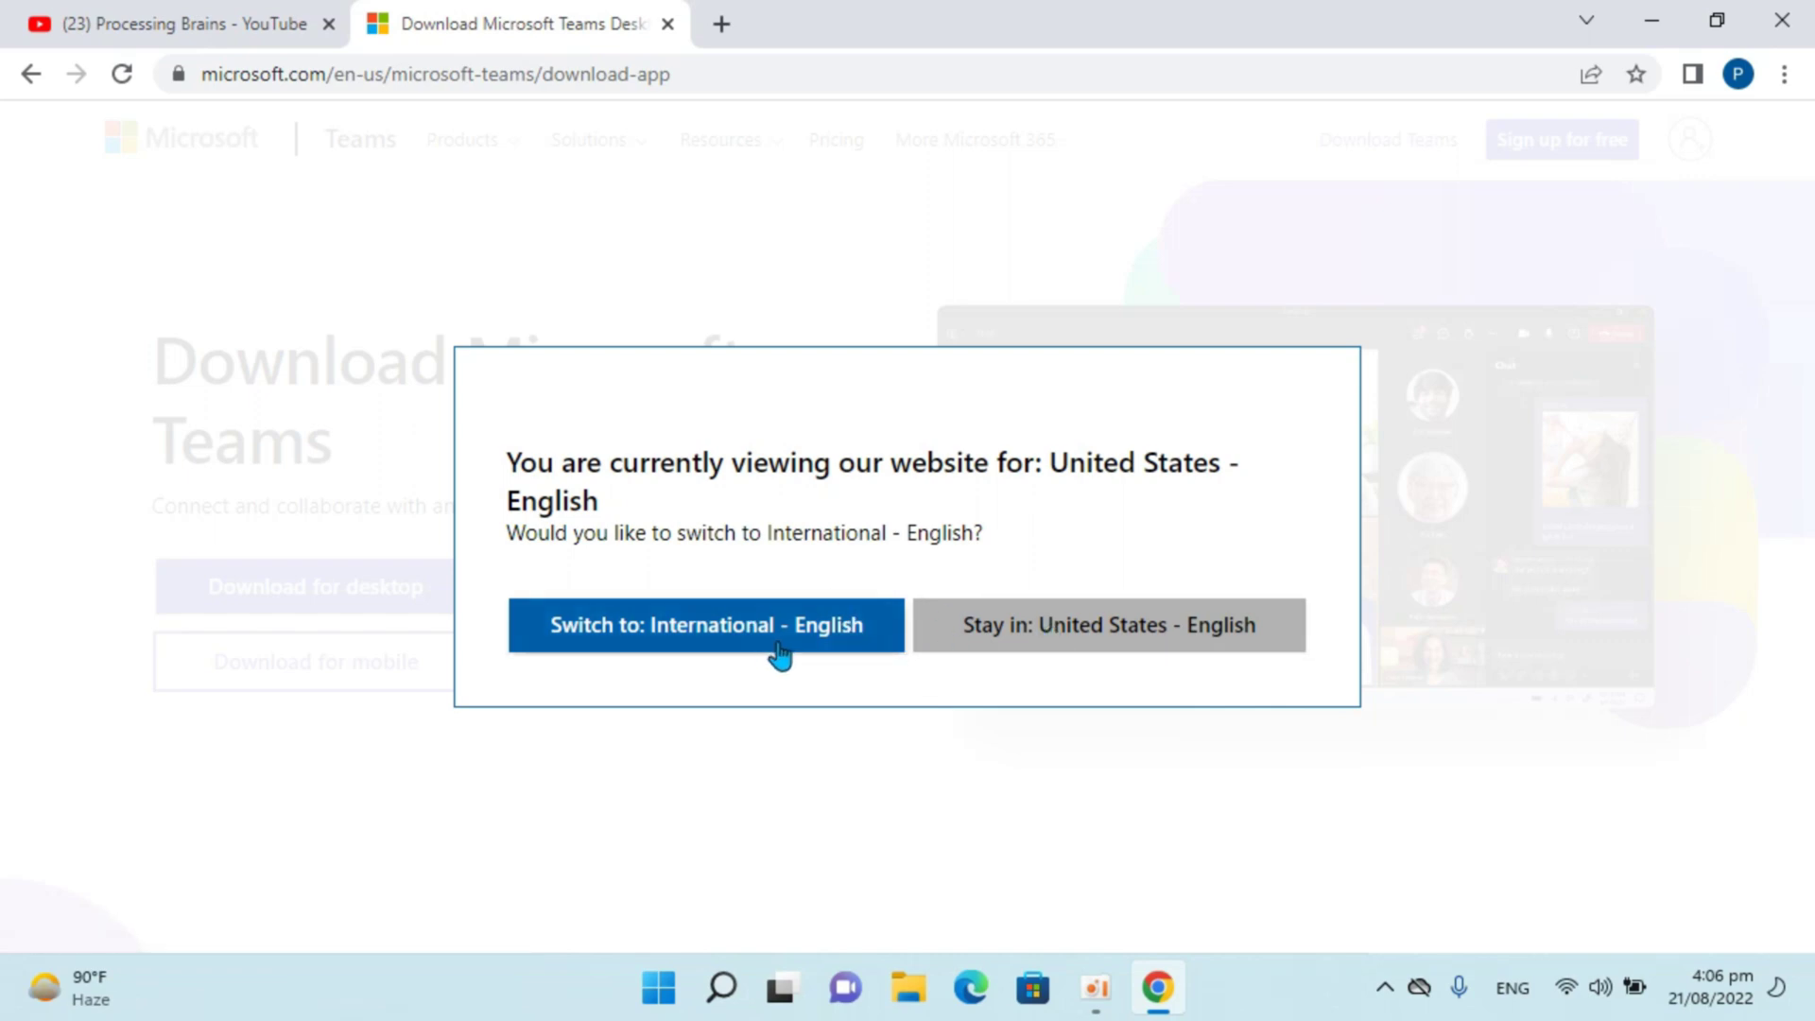
{"action": "left_click", "coordinate": [1081, 630]}
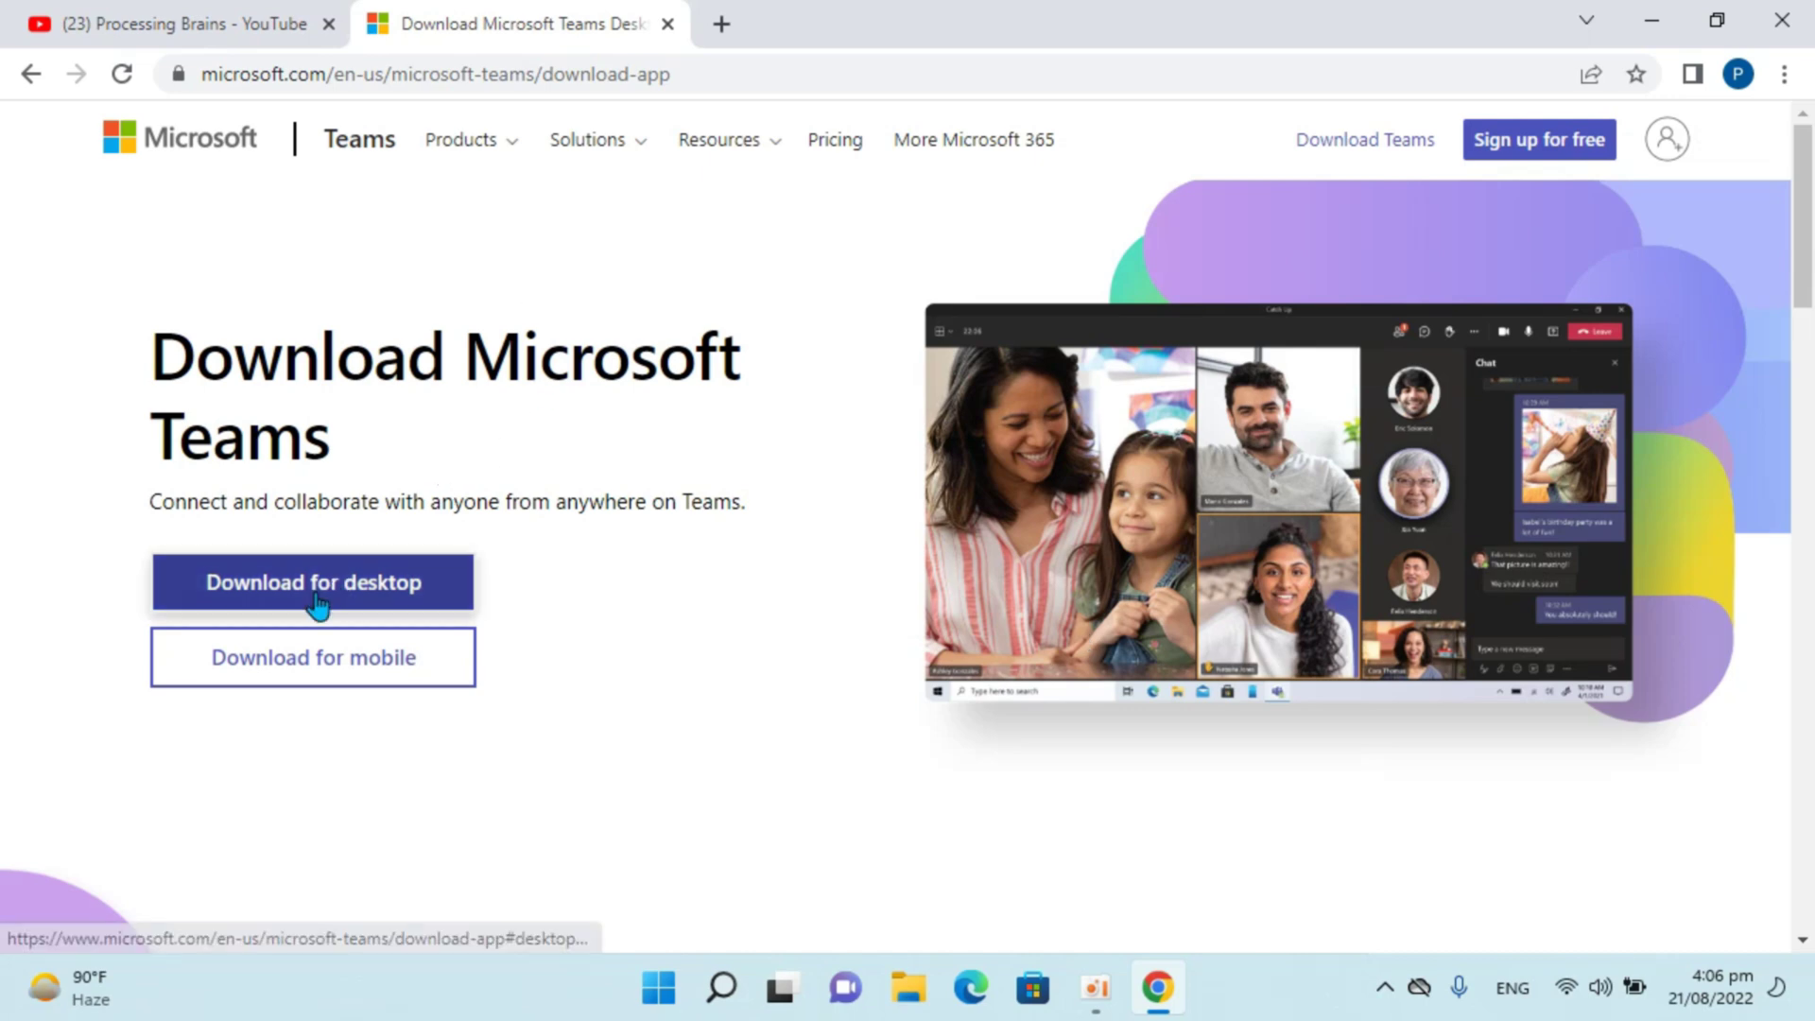
{"action": "left_click", "coordinate": [417, 598]}
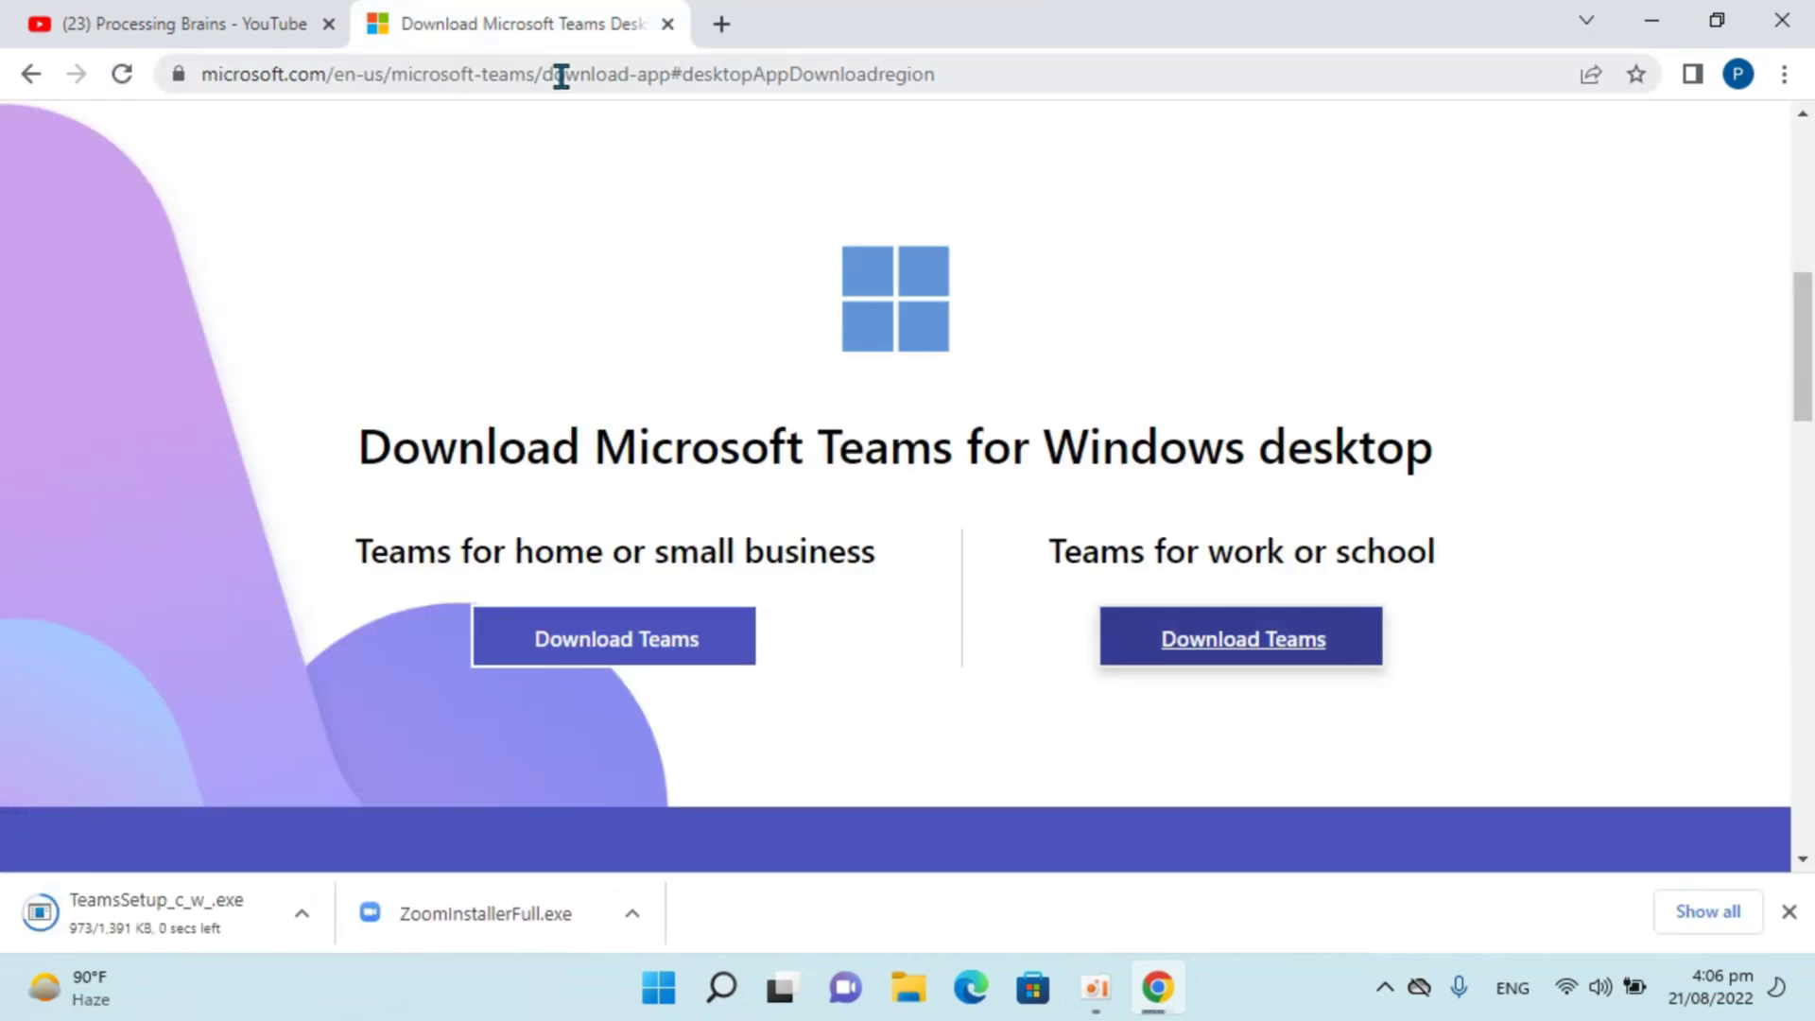
Run the downloaded TeamsSetup_c_w_.exe and bring its Downloading Microsoft Teams splash forward.
{"action": "left_click", "coordinate": [180, 897]}
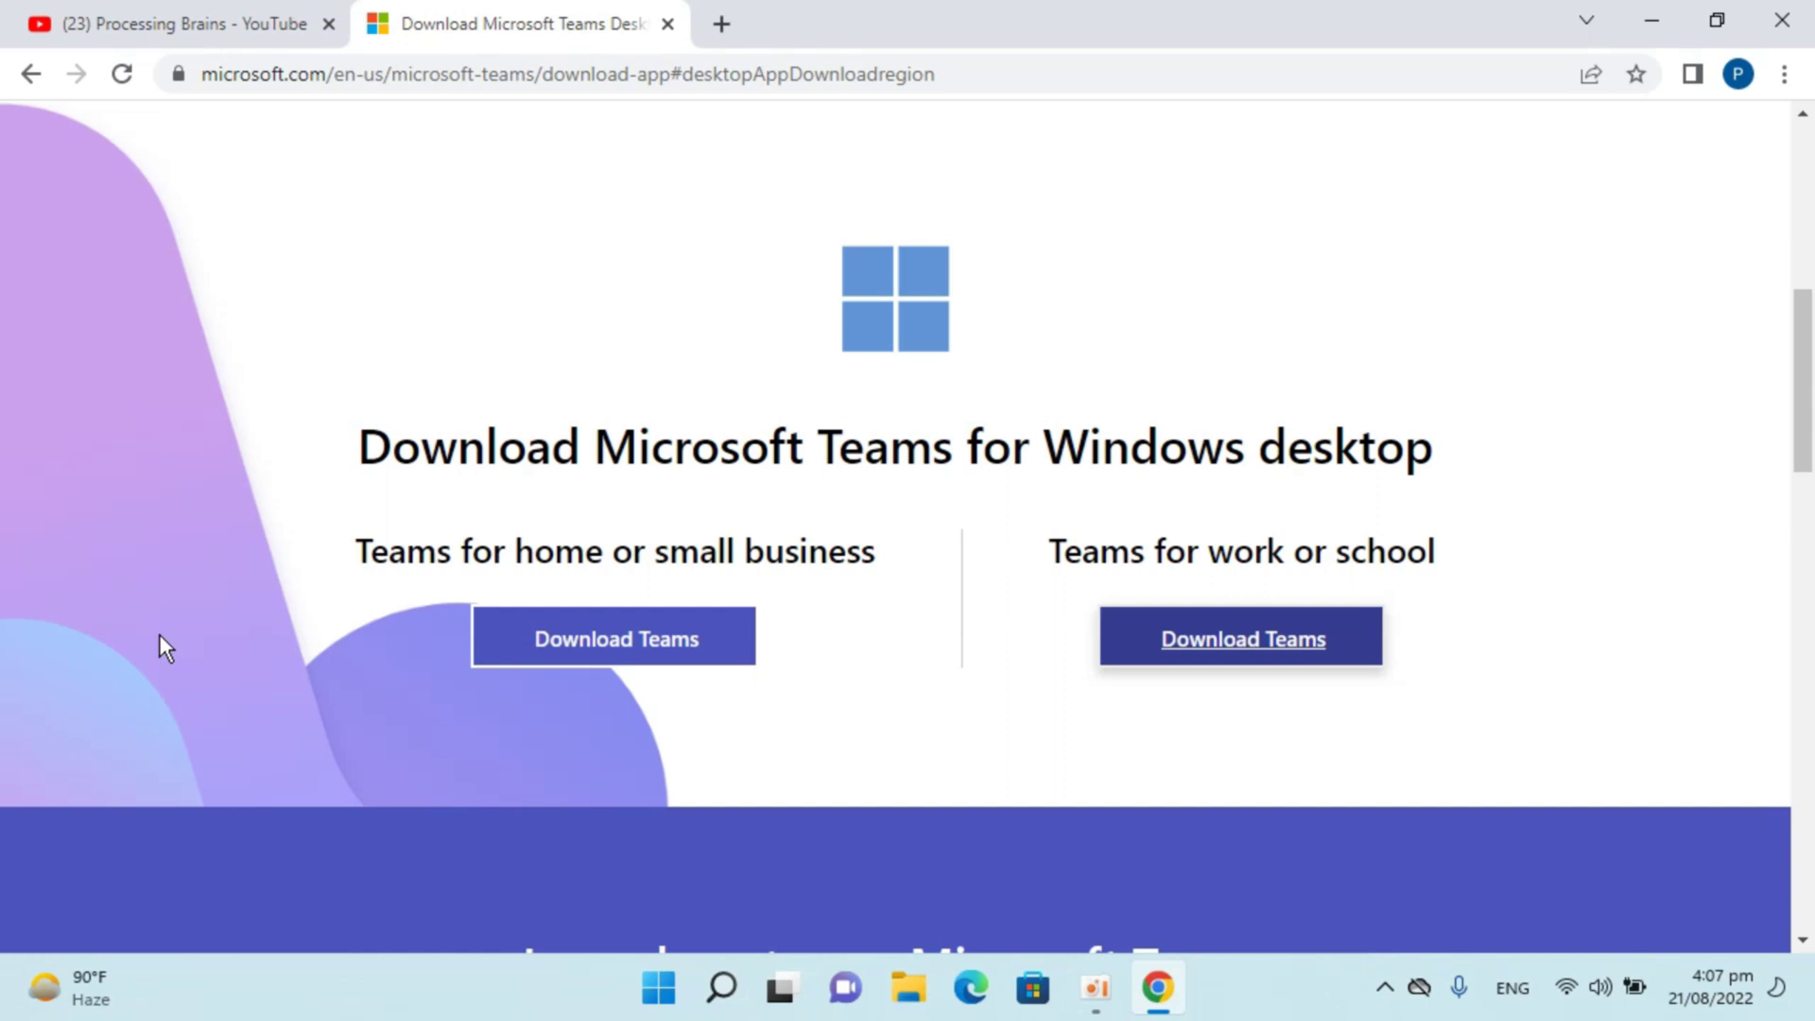
{"action": "left_click", "coordinate": [1645, 25]}
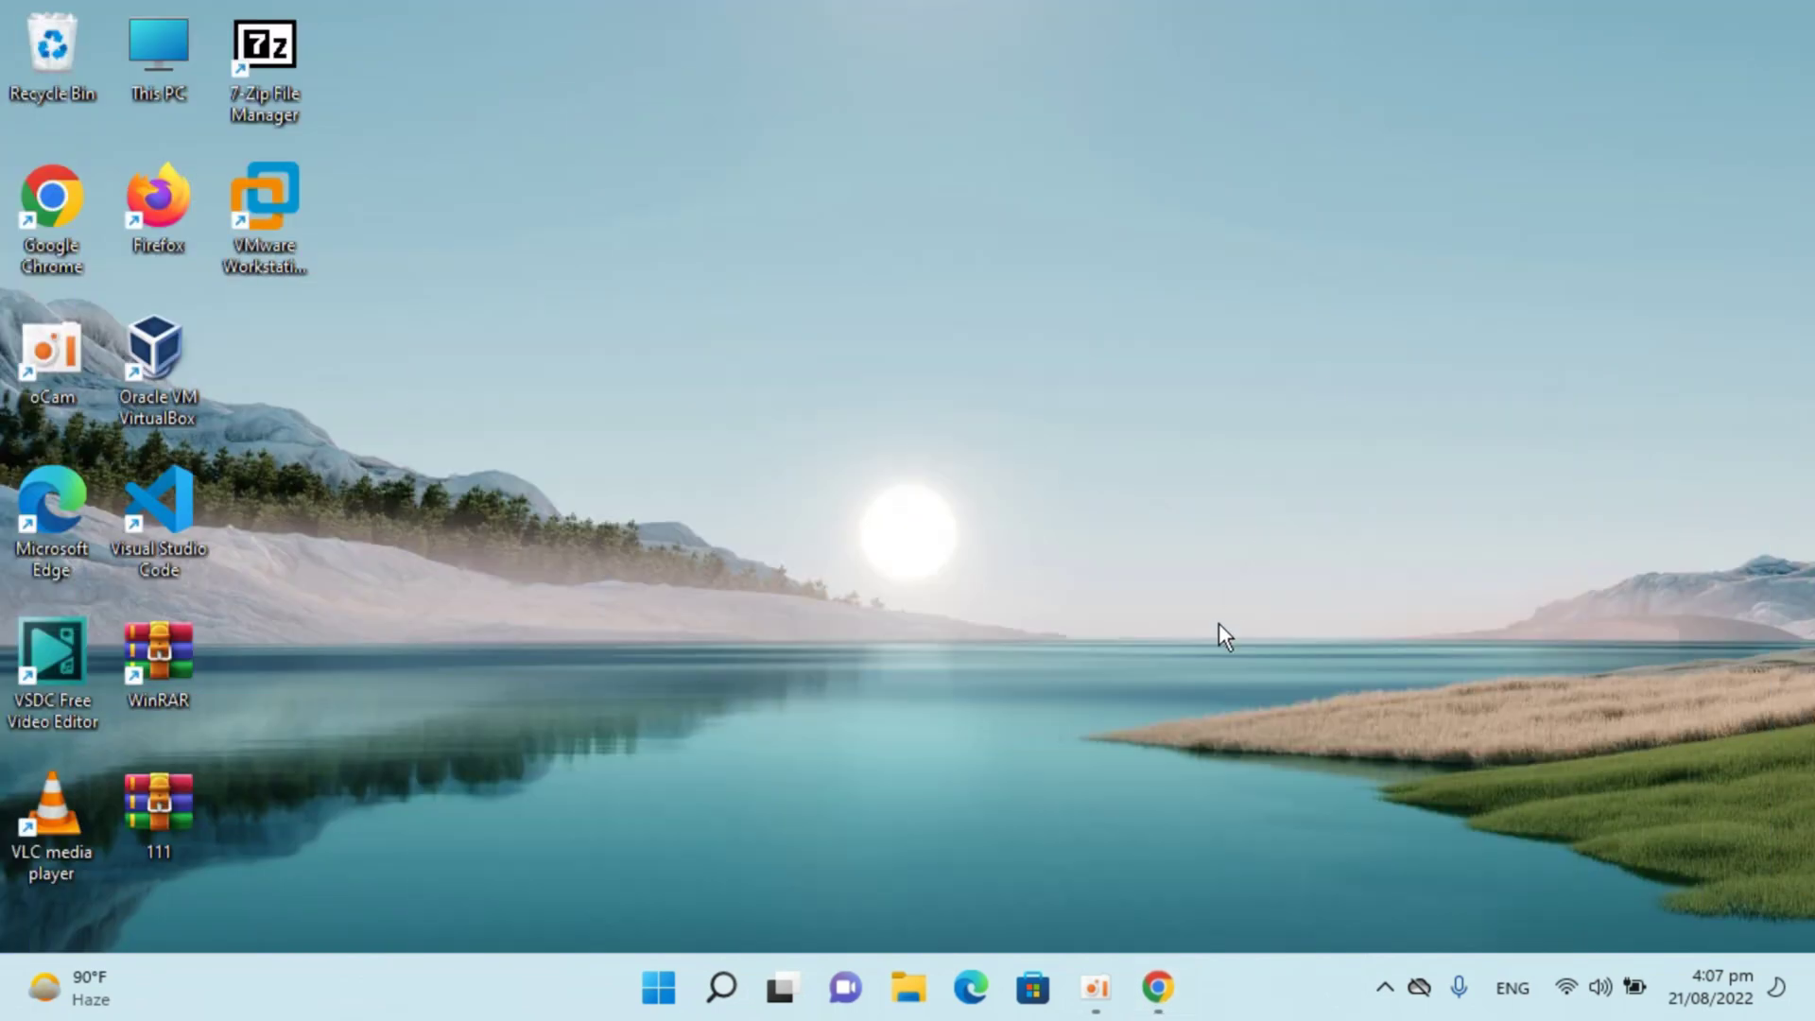
{"action": "left_click", "coordinate": [1158, 988]}
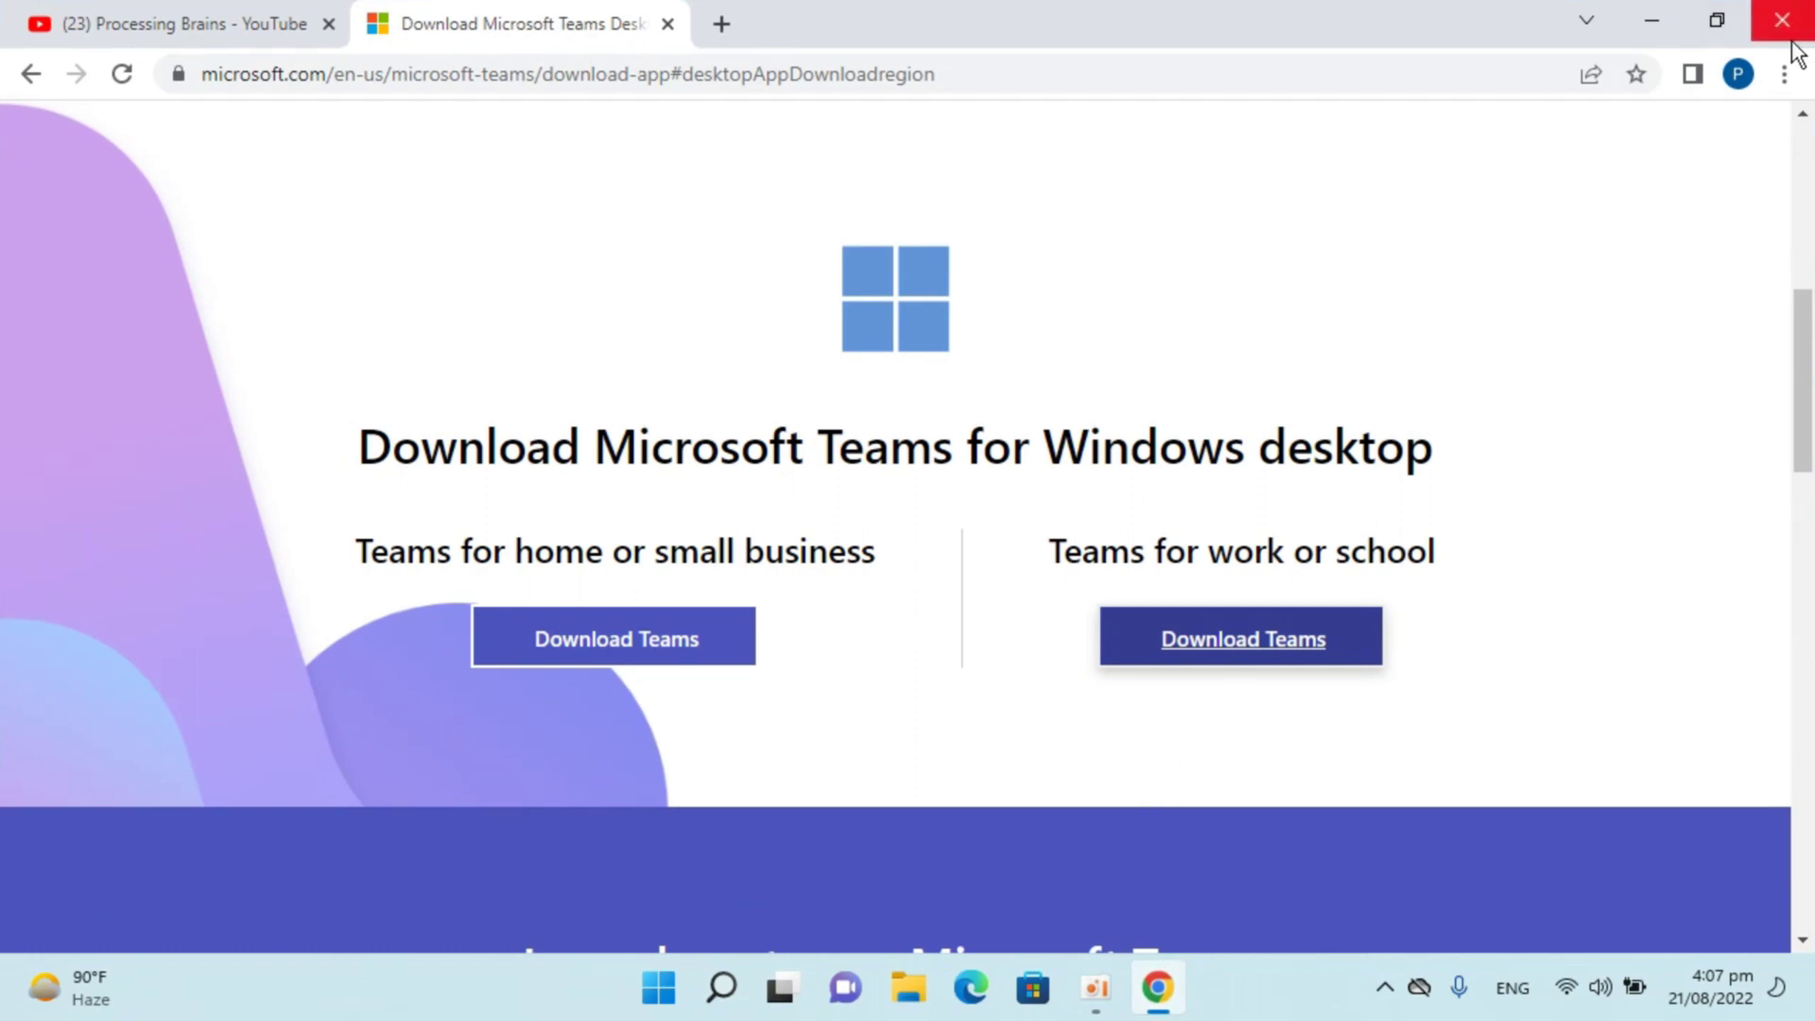
{"action": "left_click", "coordinate": [1783, 78]}
{"action": "left_click", "coordinate": [1144, 395]}
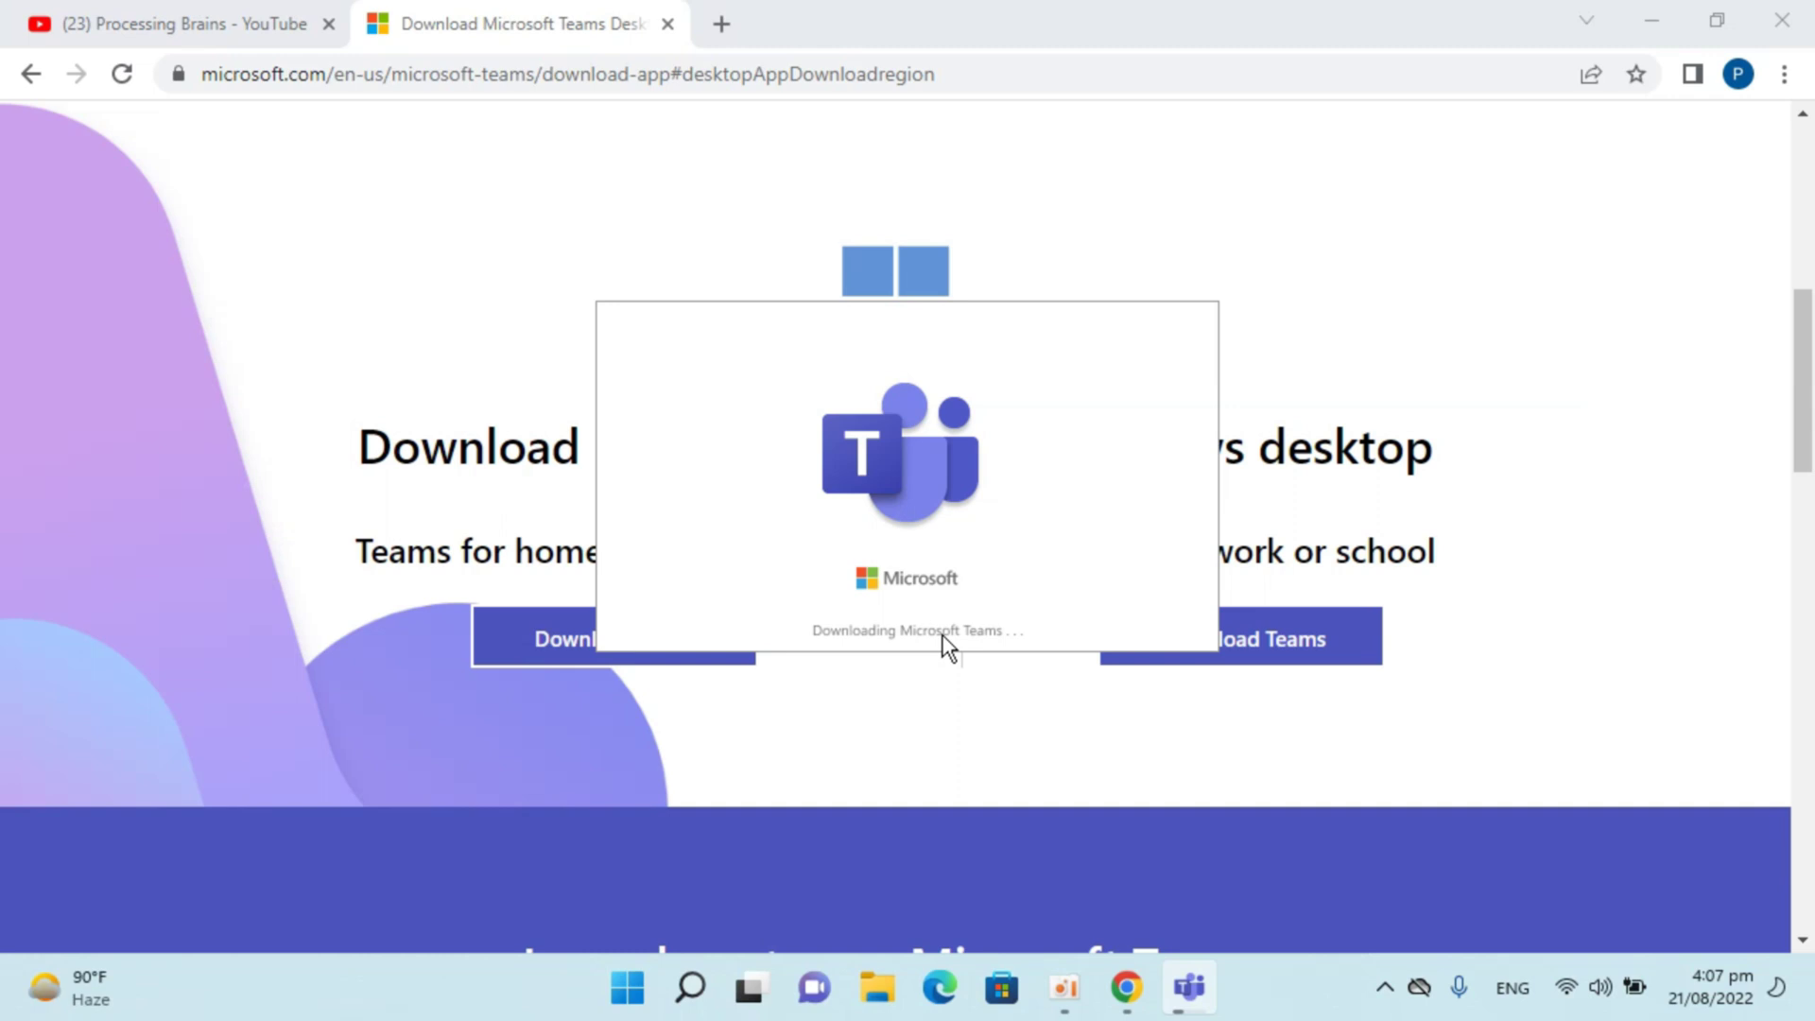
Open Task Manager's Performance view to monitor Wi-Fi throughput during the Teams download.
{"action": "right_click", "coordinate": [649, 1008]}
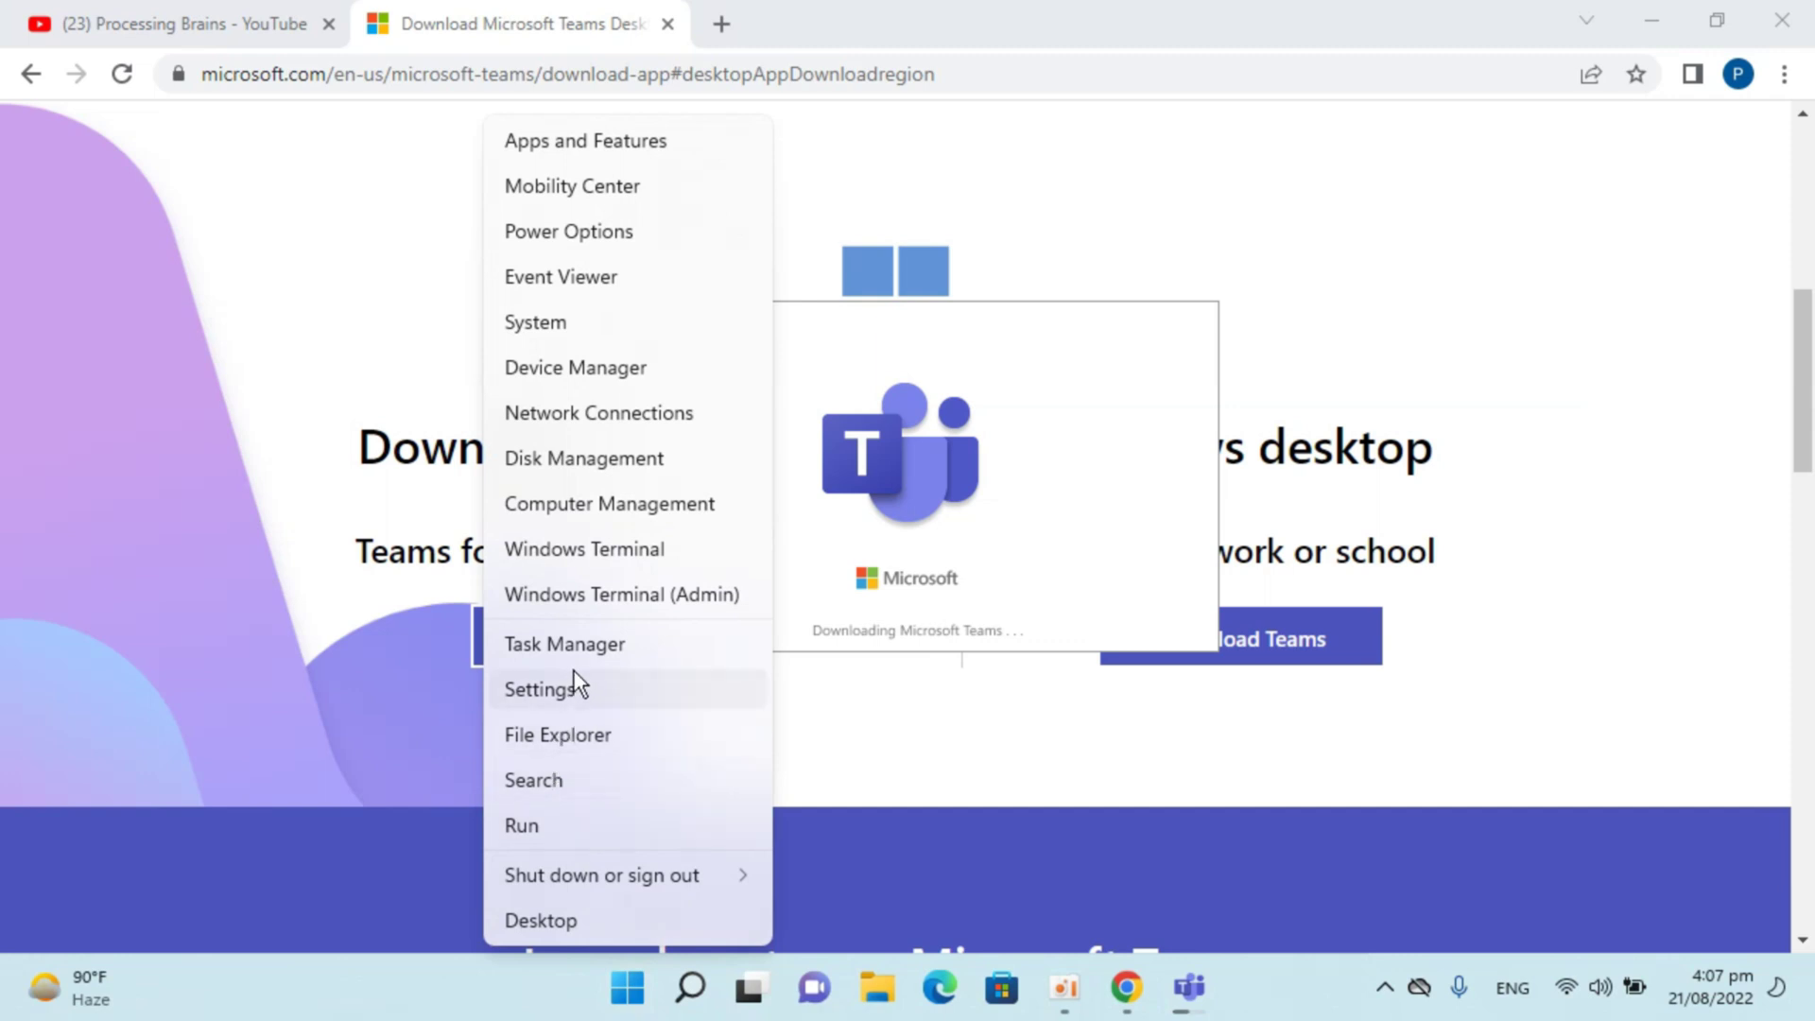
{"action": "left_click", "coordinate": [593, 650]}
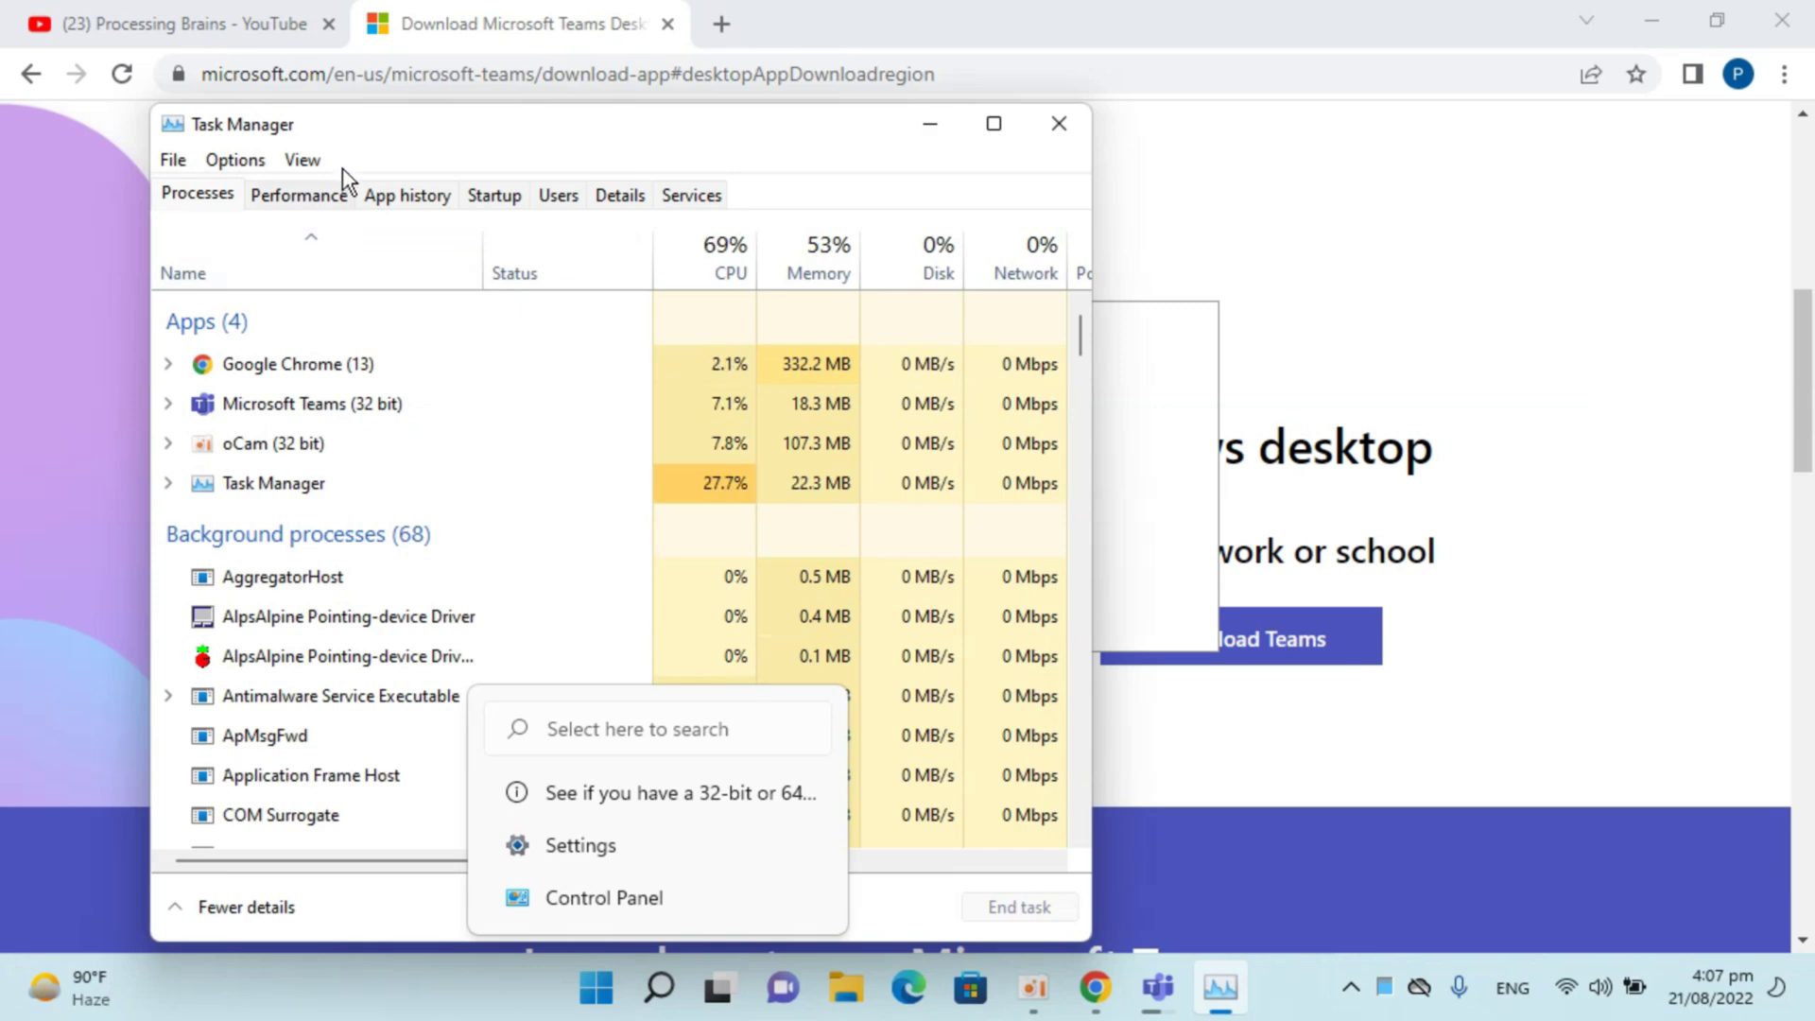
{"action": "left_click", "coordinate": [340, 196]}
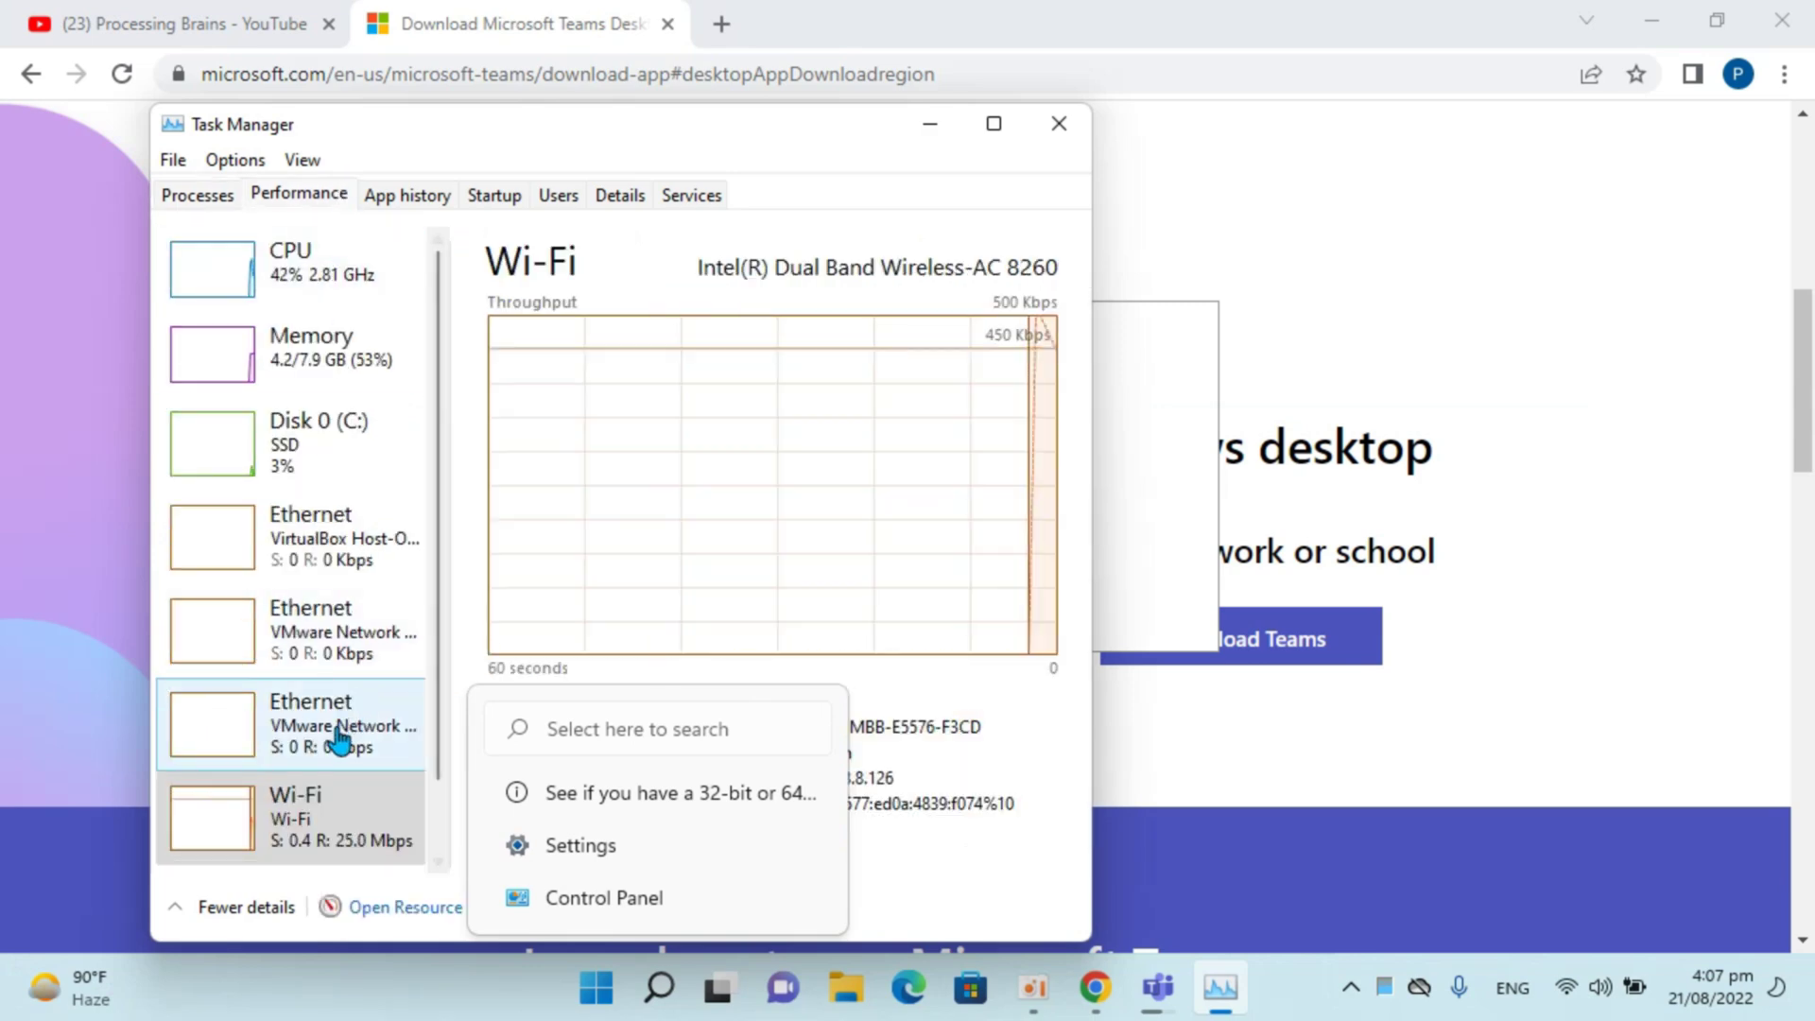
{"action": "scroll", "coordinate": [376, 738], "scroll_direction": "down", "scroll_amount": 1}
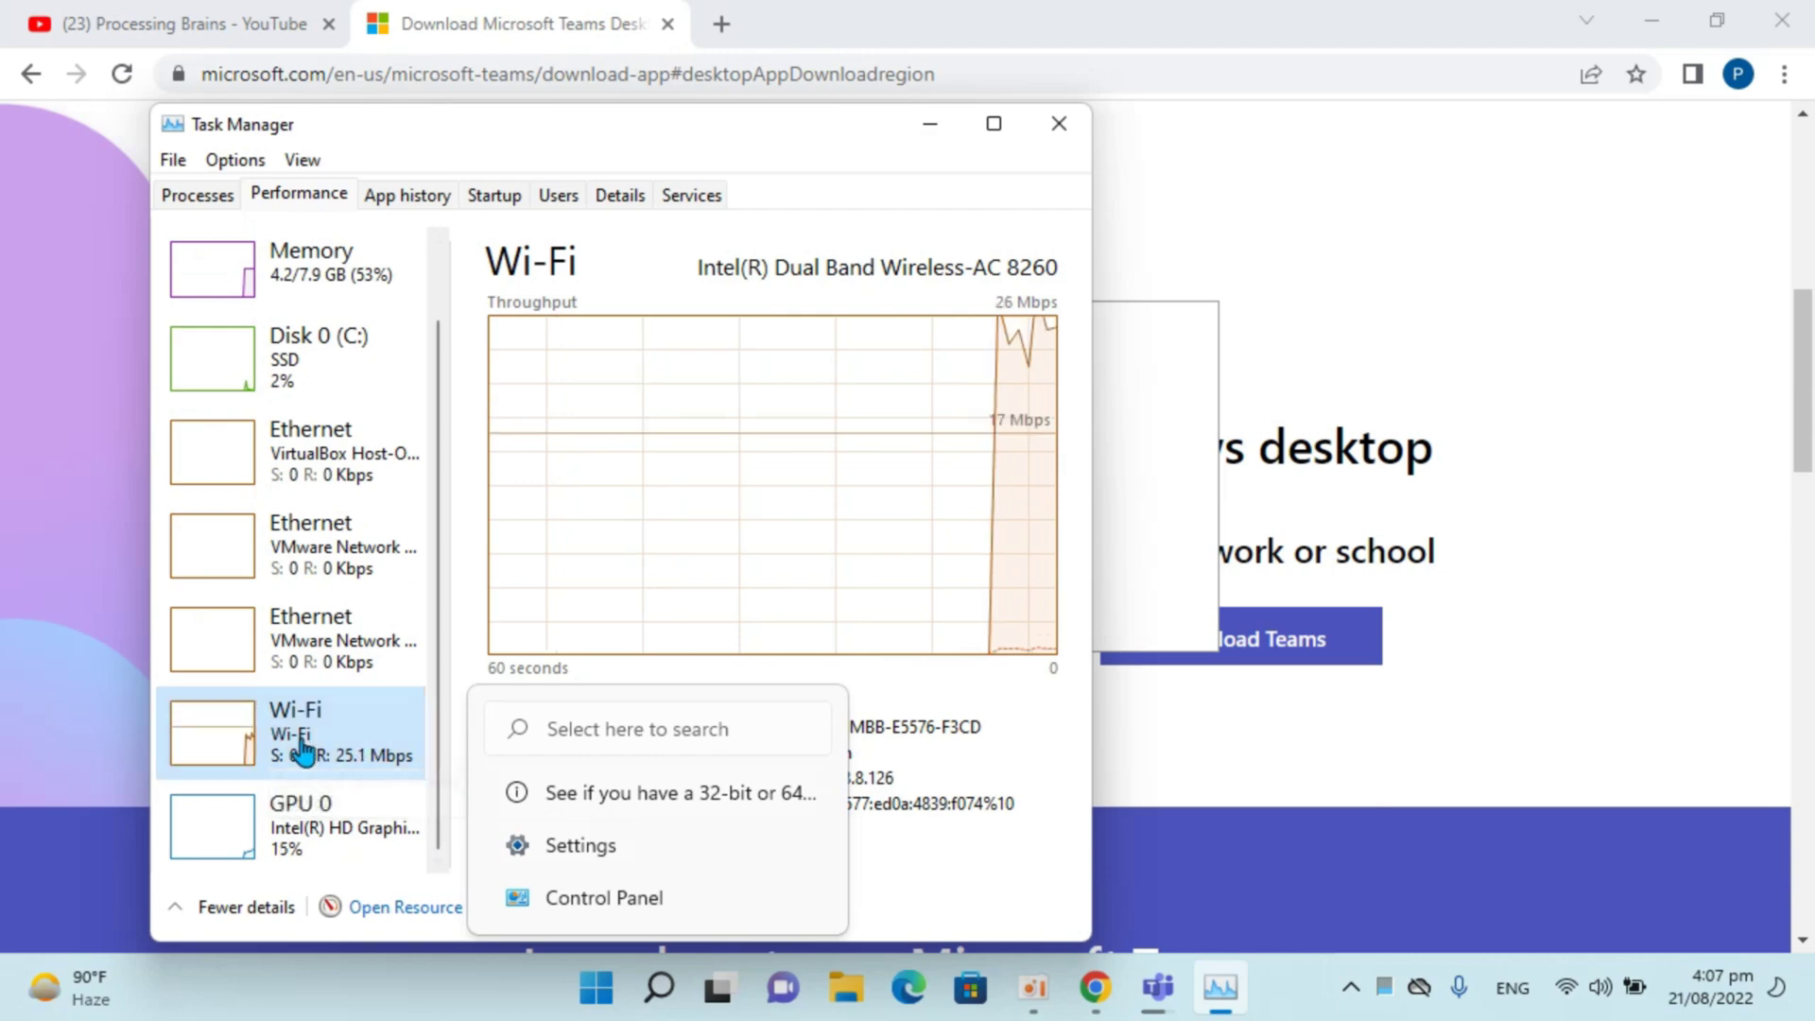
{"action": "right_click", "coordinate": [605, 1005]}
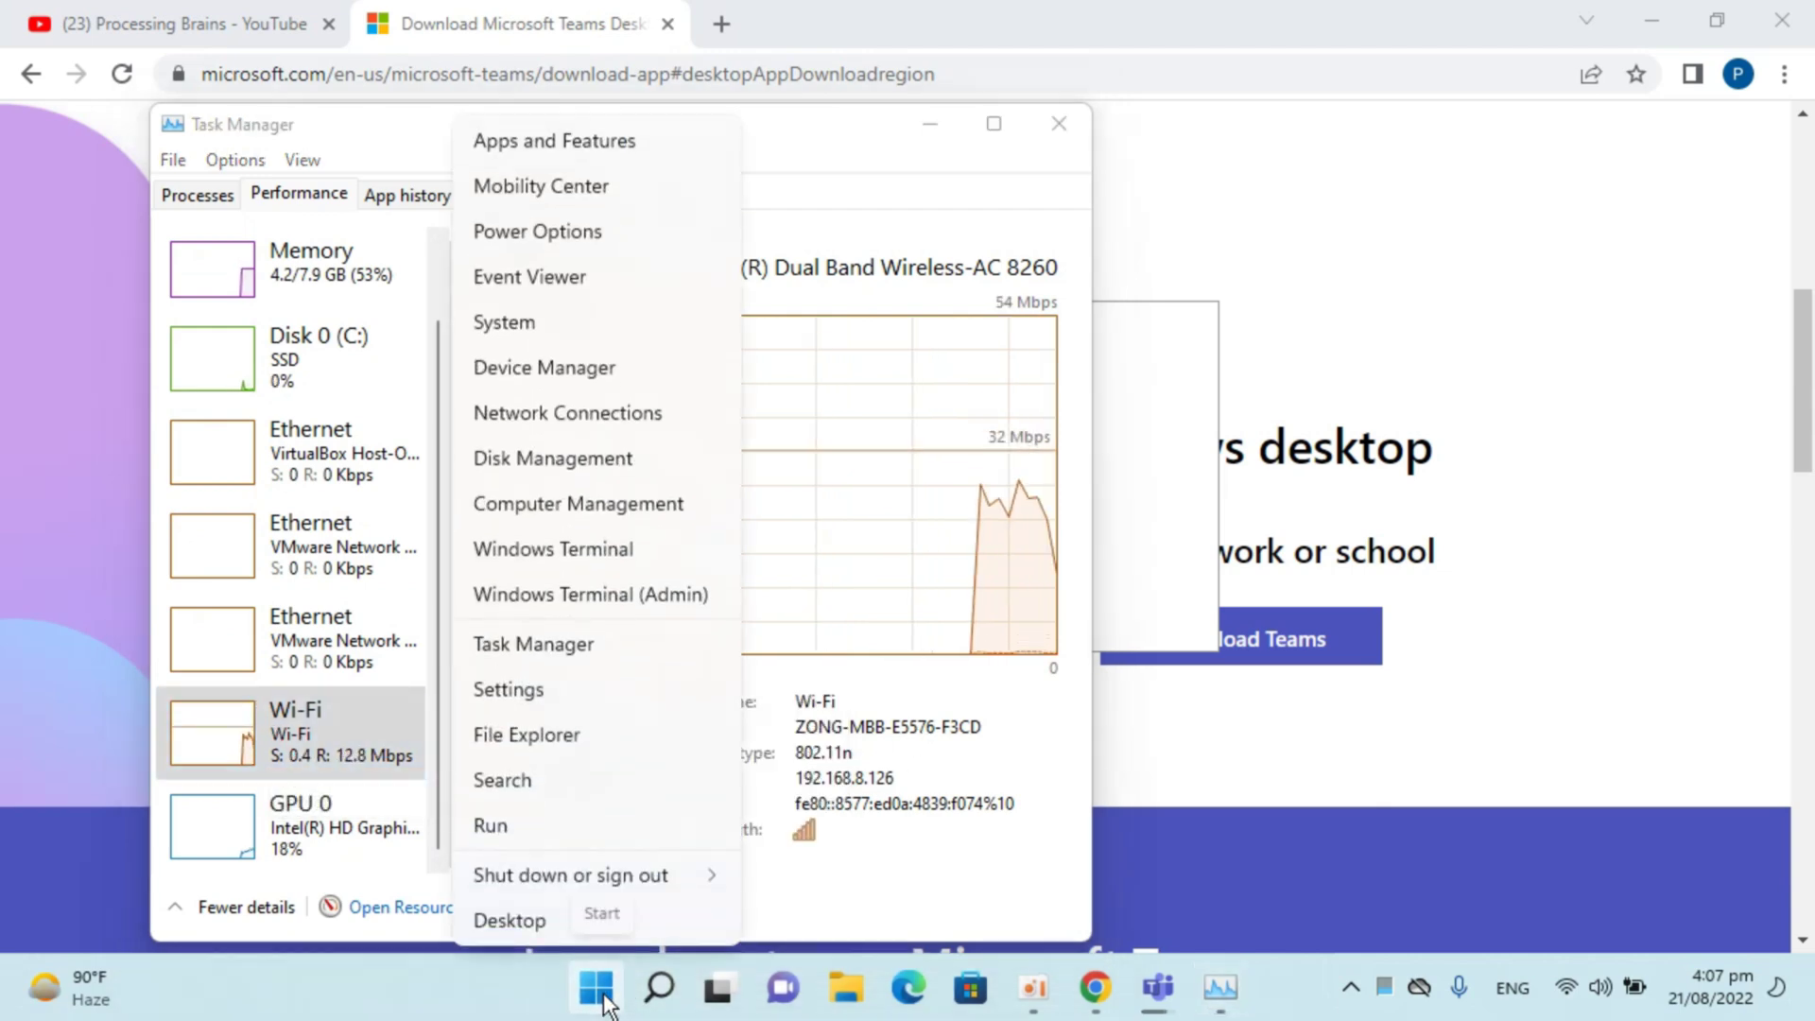
{"action": "left_click", "coordinate": [926, 813]}
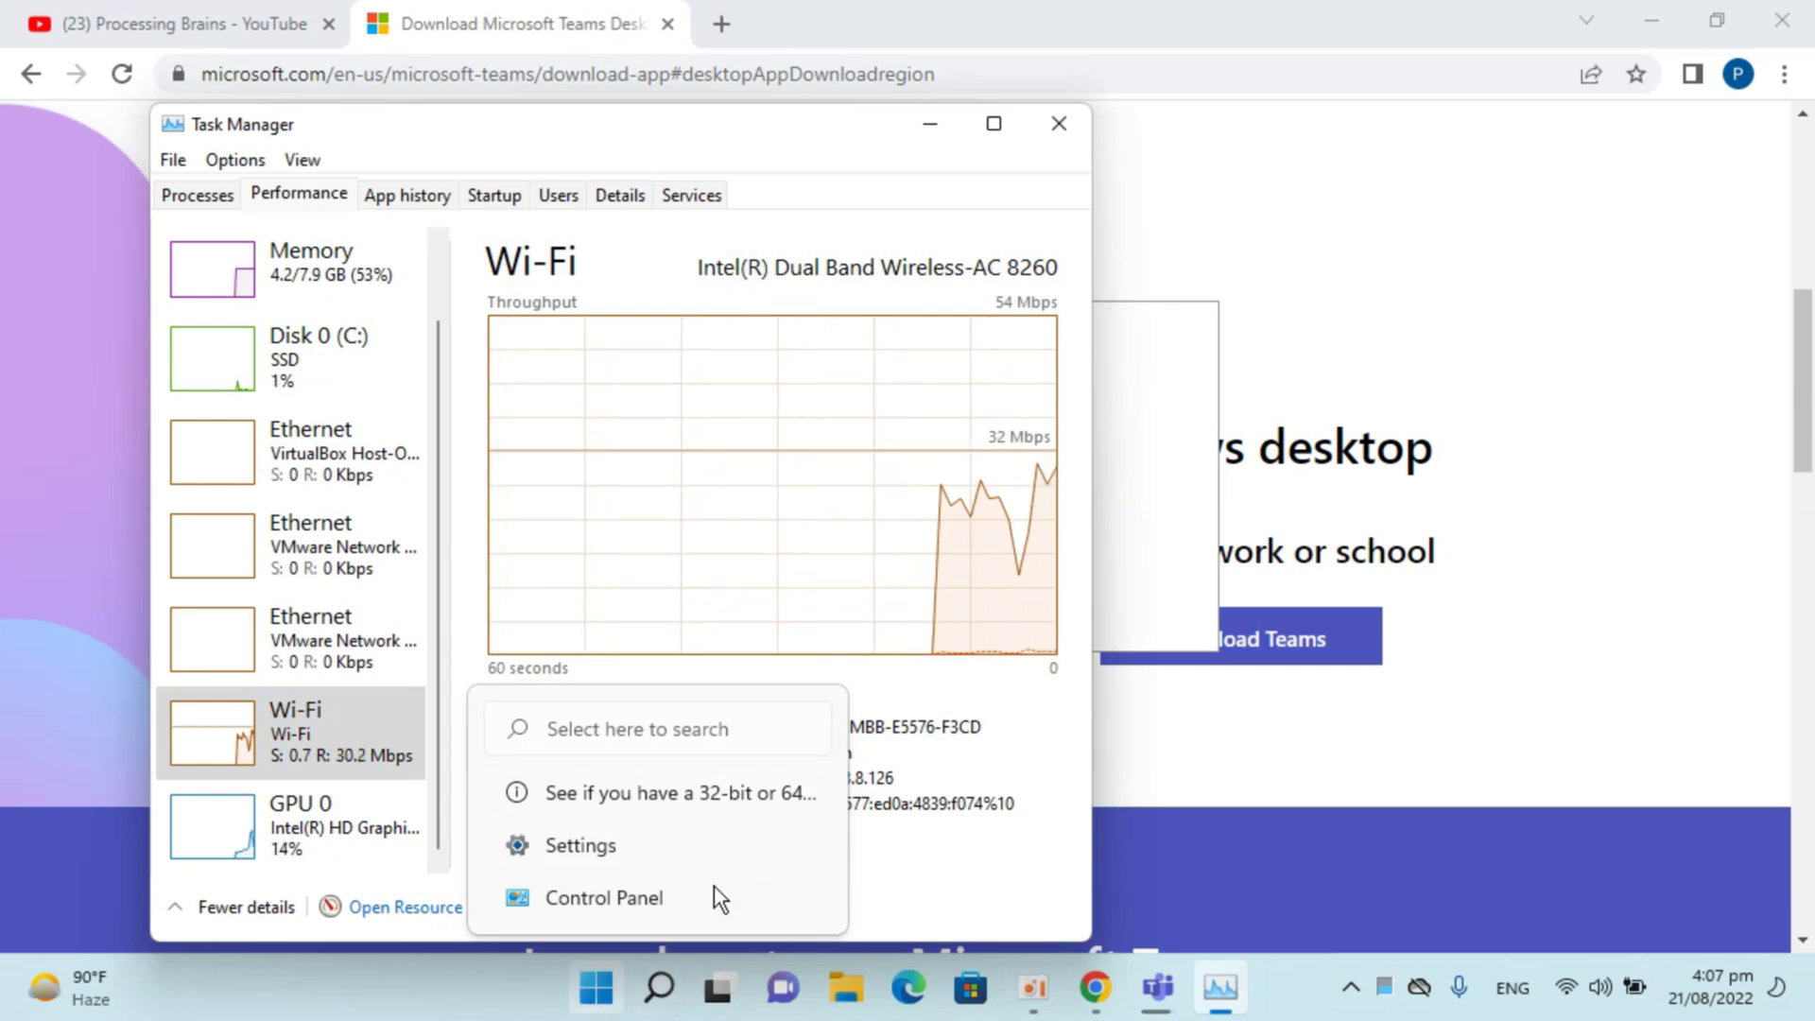
{"action": "left_click", "coordinate": [1148, 440]}
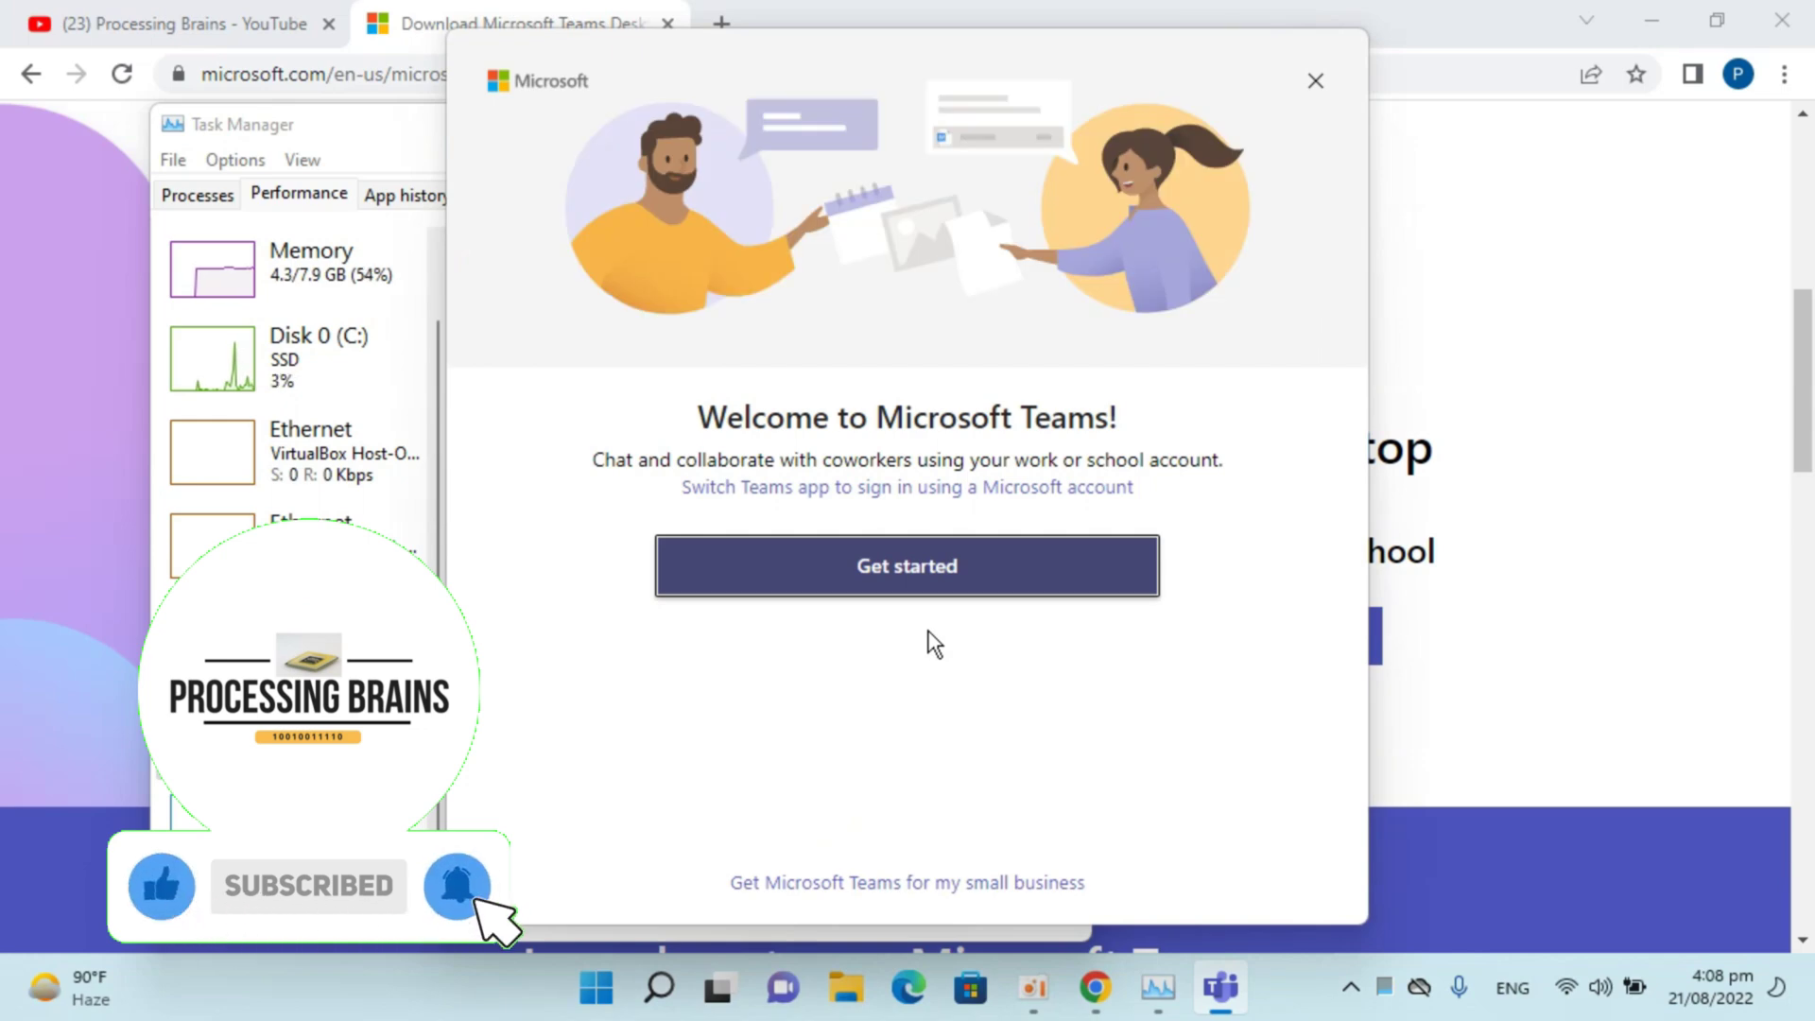
Choose Get started on the Welcome to Microsoft Teams screen to reach account sign-in.
{"action": "left_click", "coordinate": [924, 567]}
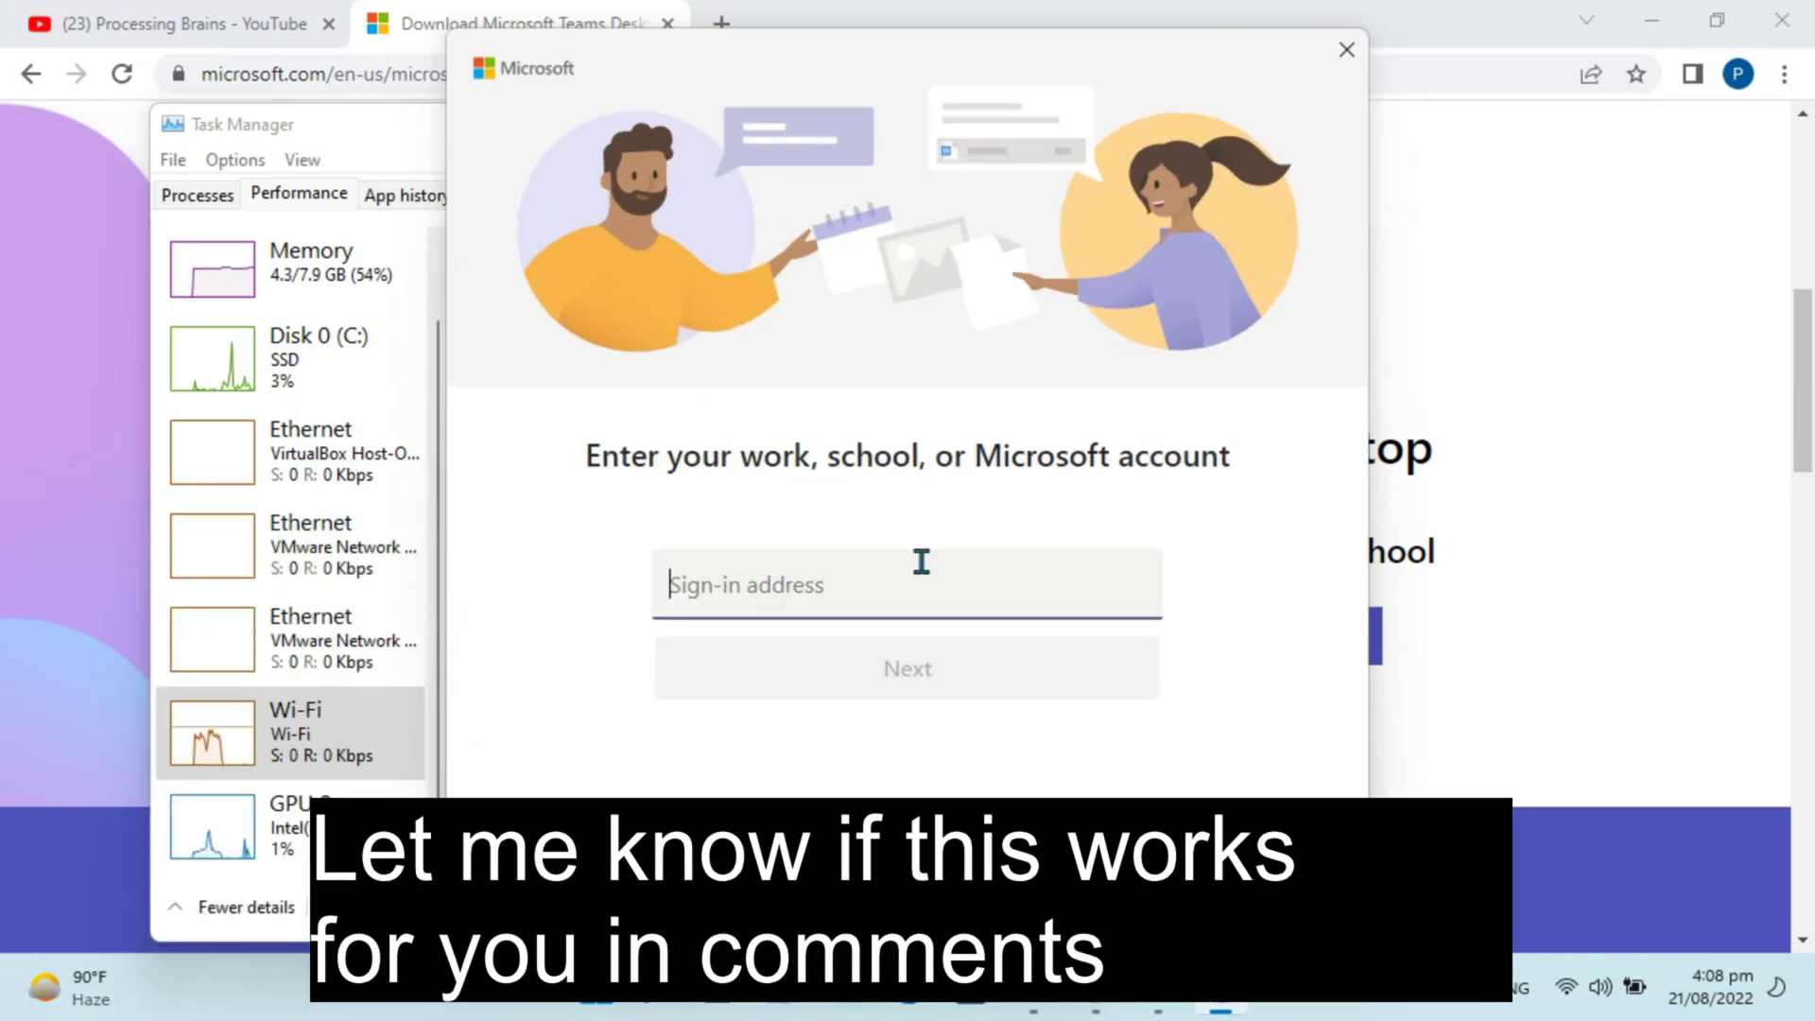